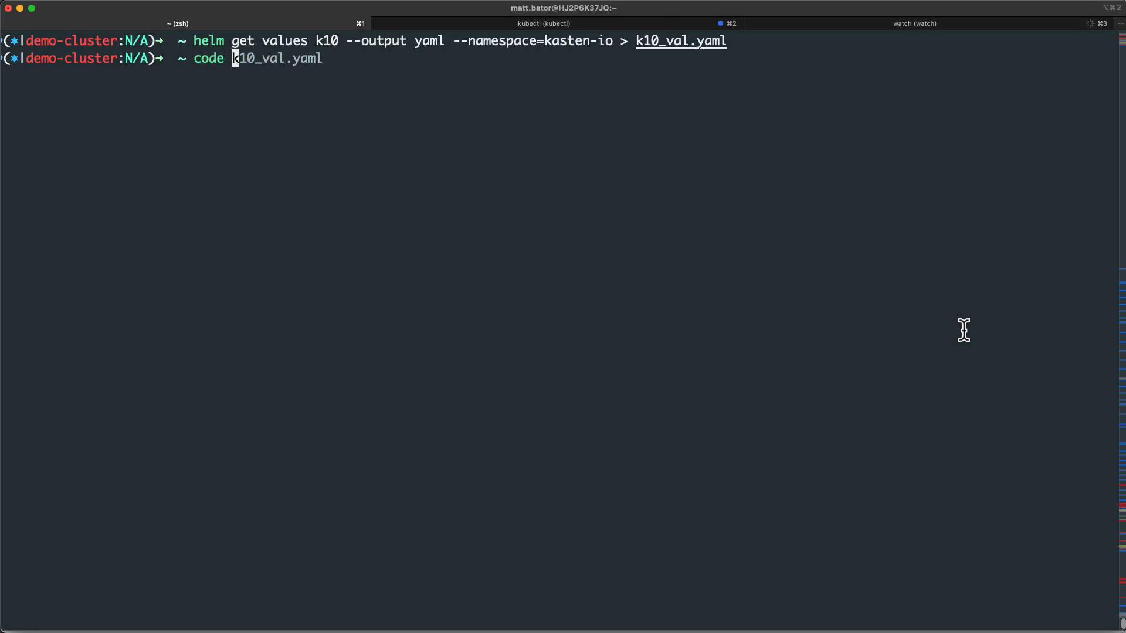
# Step: Open the exported Helm values file k10_val.yaml in the code editor with the code command
pyautogui.write('k10')
pyautogui.press('Right')
pyautogui.press('Return')
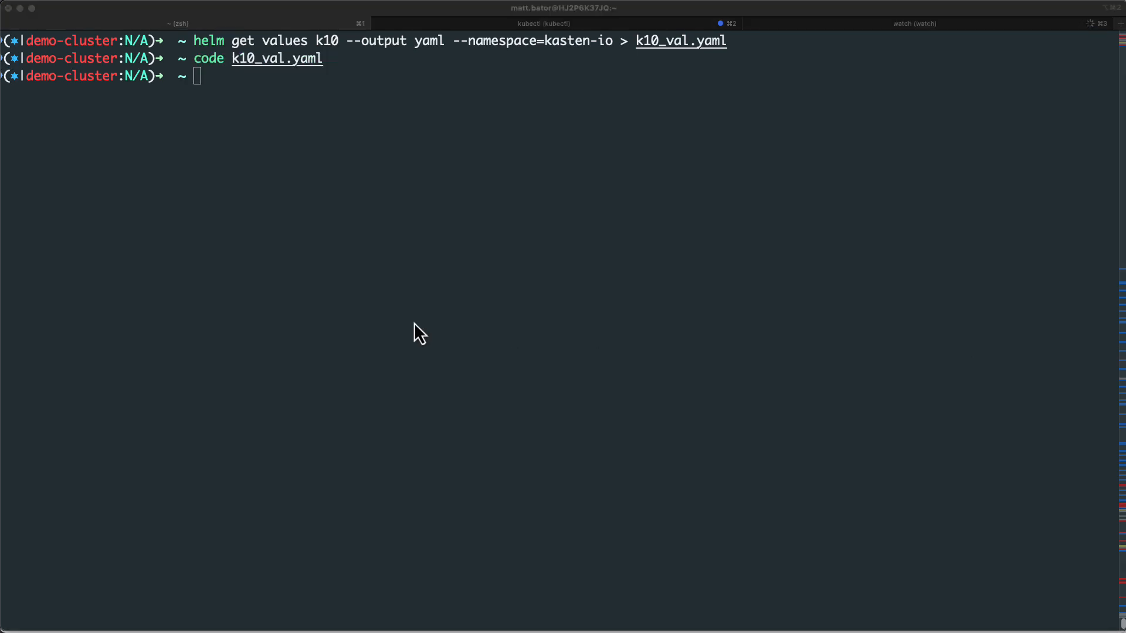
# Step: Switch to Firefox and review the K10 documentation on OpenID Connect Authentication, down to the Enable OIDC configuration option
pyautogui.press('super+Tab')
pyautogui.click(47, 326)
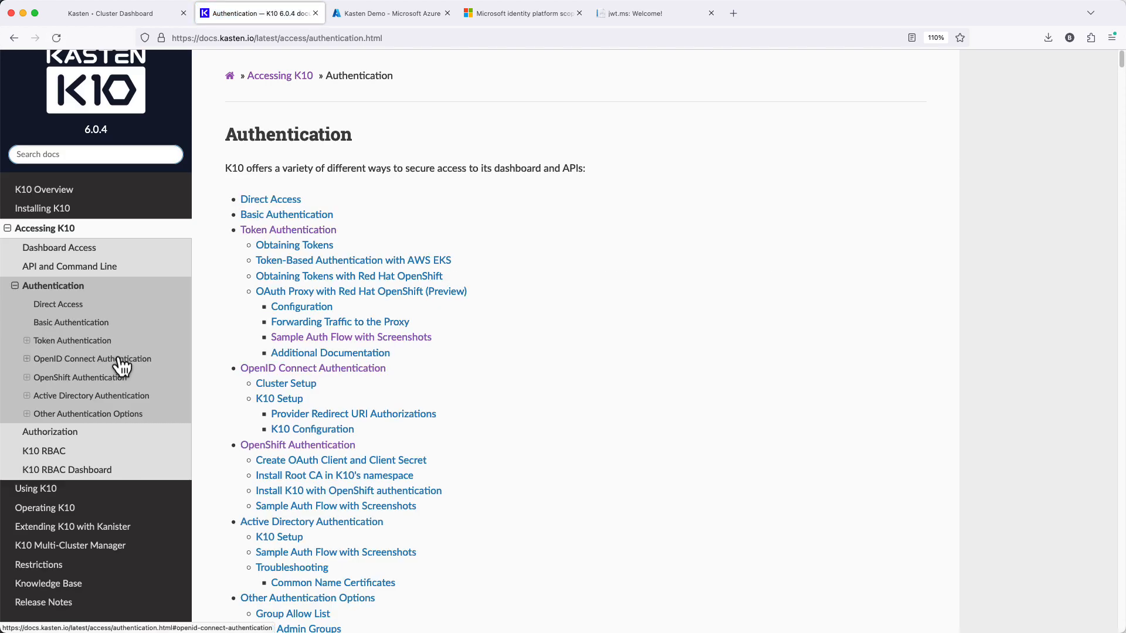
pyautogui.click(122, 361)
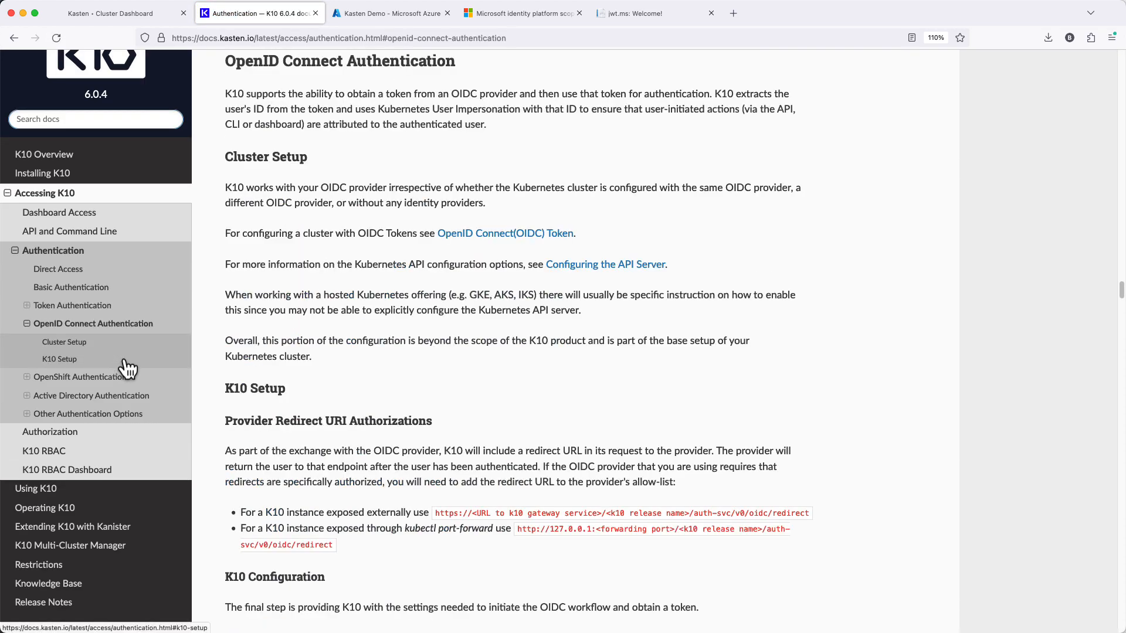
pyautogui.scroll(-5, 380, 276)
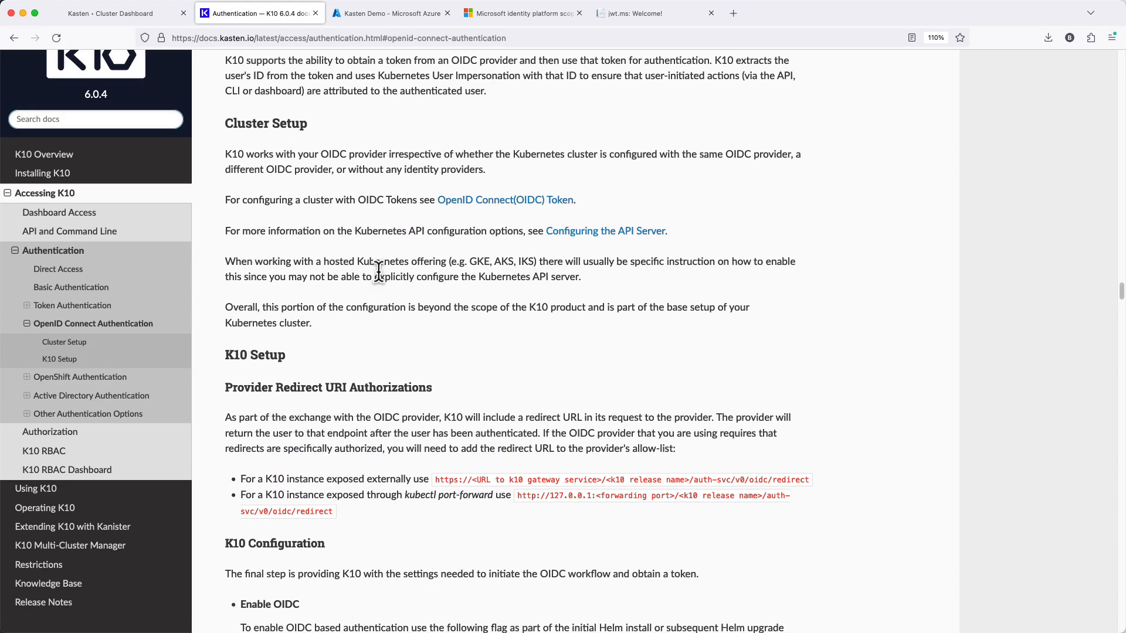
pyautogui.scroll(-2, 378, 272)
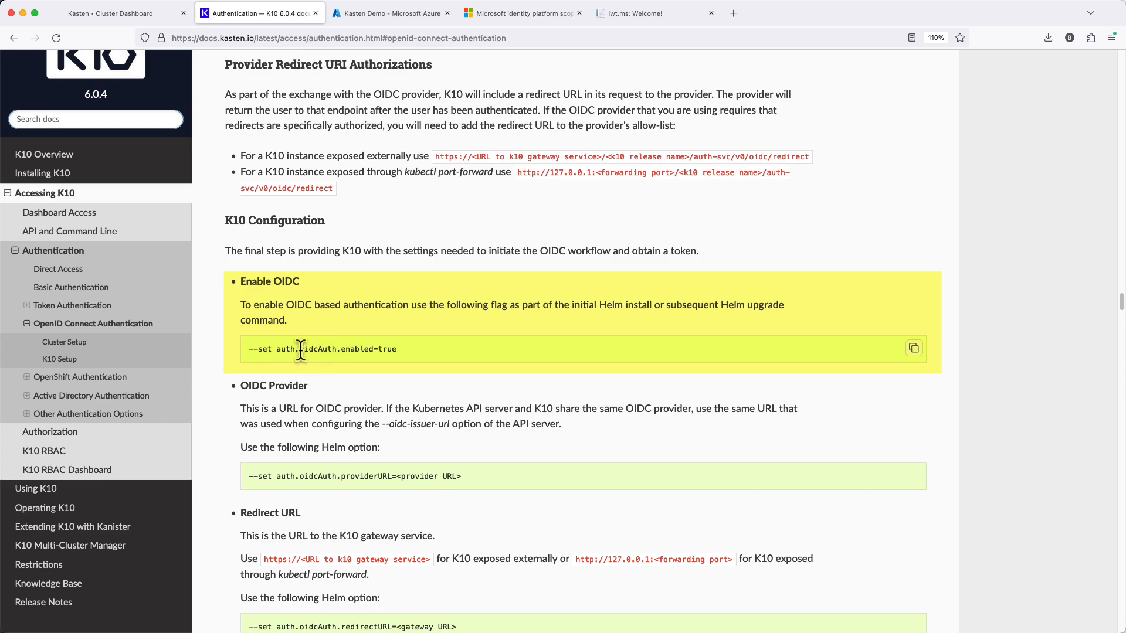
# Step: Switch to VS Code and add an auth block to k10_val.yaml containing oidcAuth with enabled: true
pyautogui.press('super+Tab')
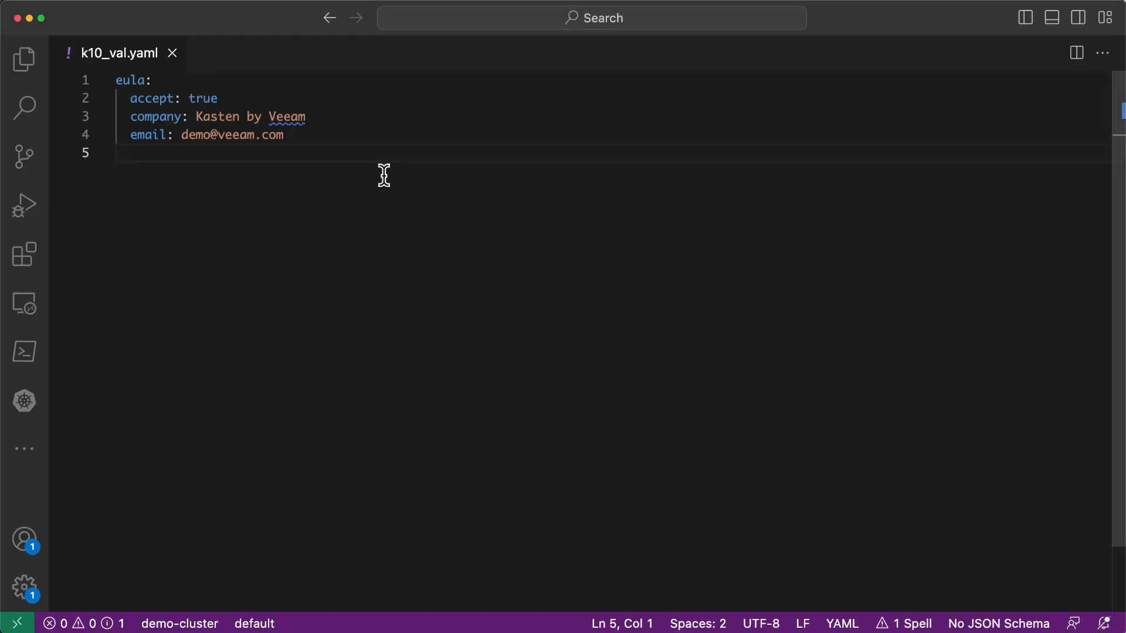
pyautogui.write('auth:')
pyautogui.press('BackSpace')
pyautogui.press('Return')
pyautogui.write('oidcAuth:')
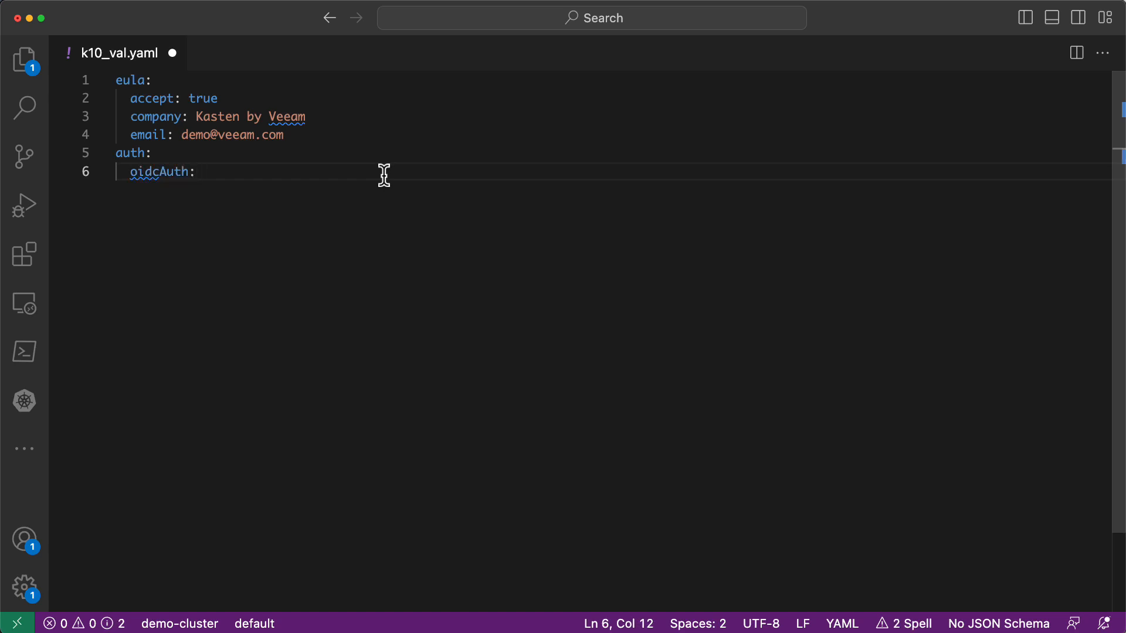
pyautogui.press('Return')
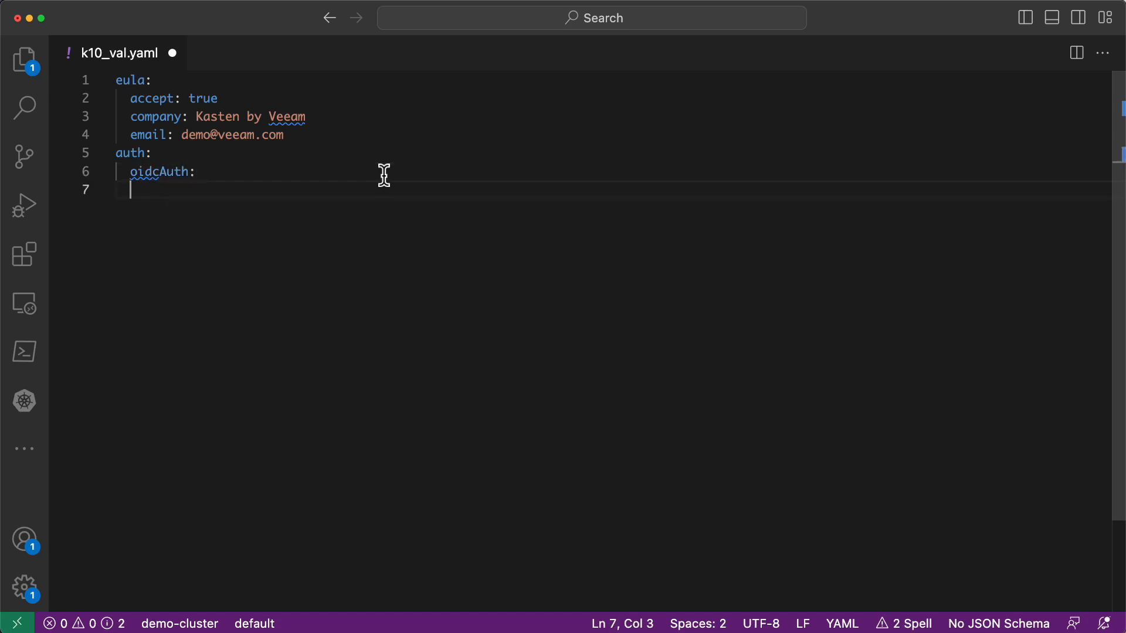
pyautogui.press('Tab')
pyautogui.write('enabled: true')
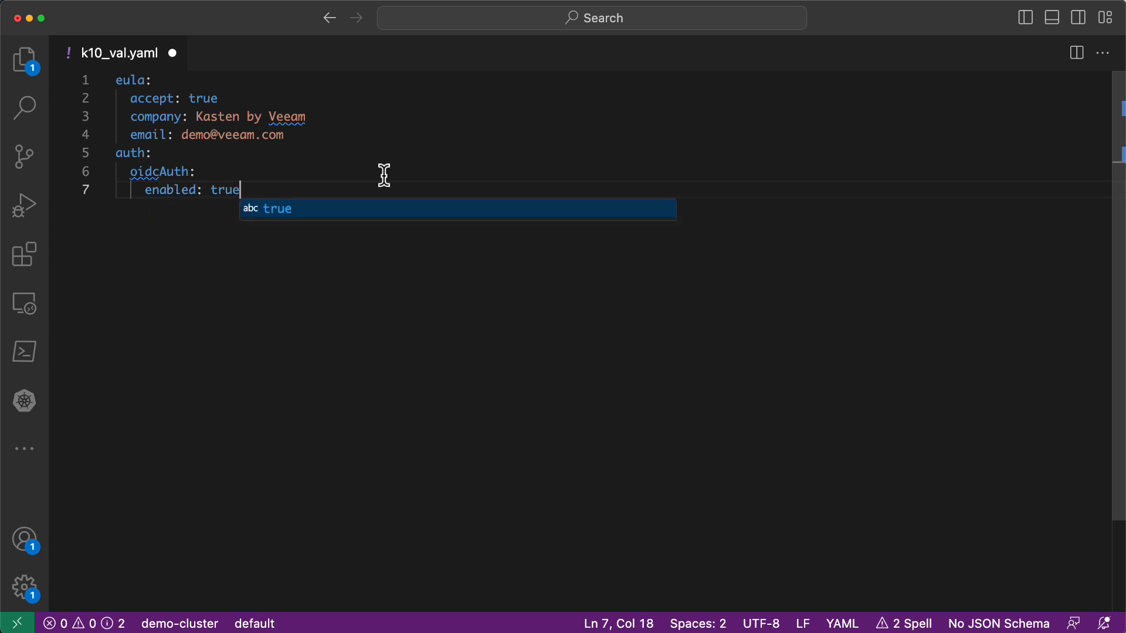
pyautogui.press('Escape')
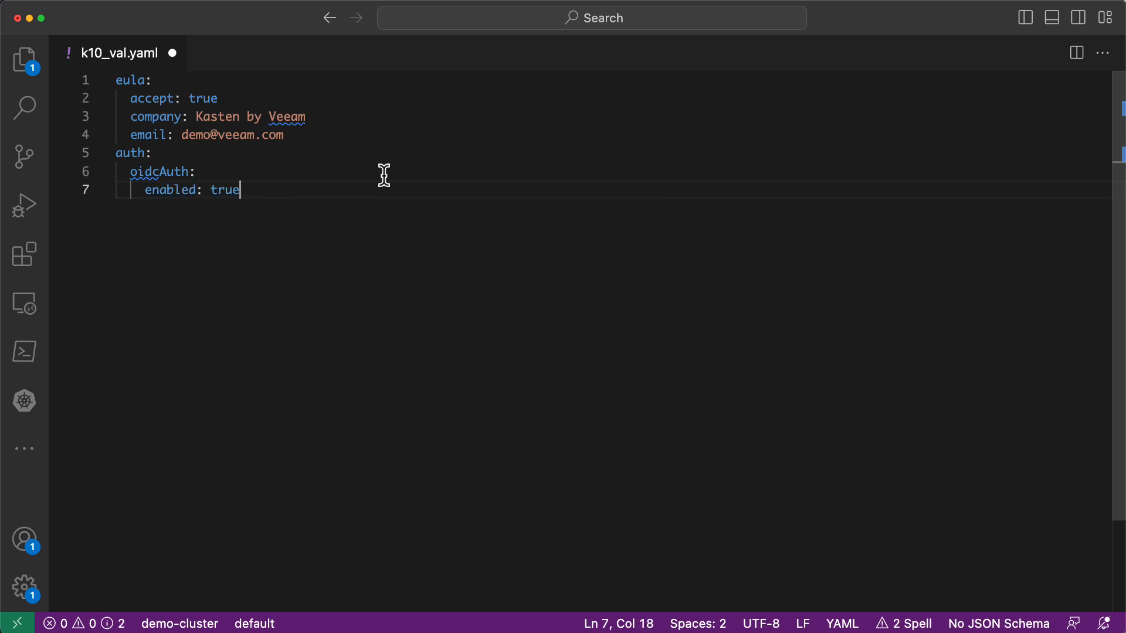
# Step: Switch to Firefox, check the documented OIDC Provider option, and start a new app registration in Azure Active Directory
pyautogui.press('super+Tab')
pyautogui.scroll(-2, 446, 343)
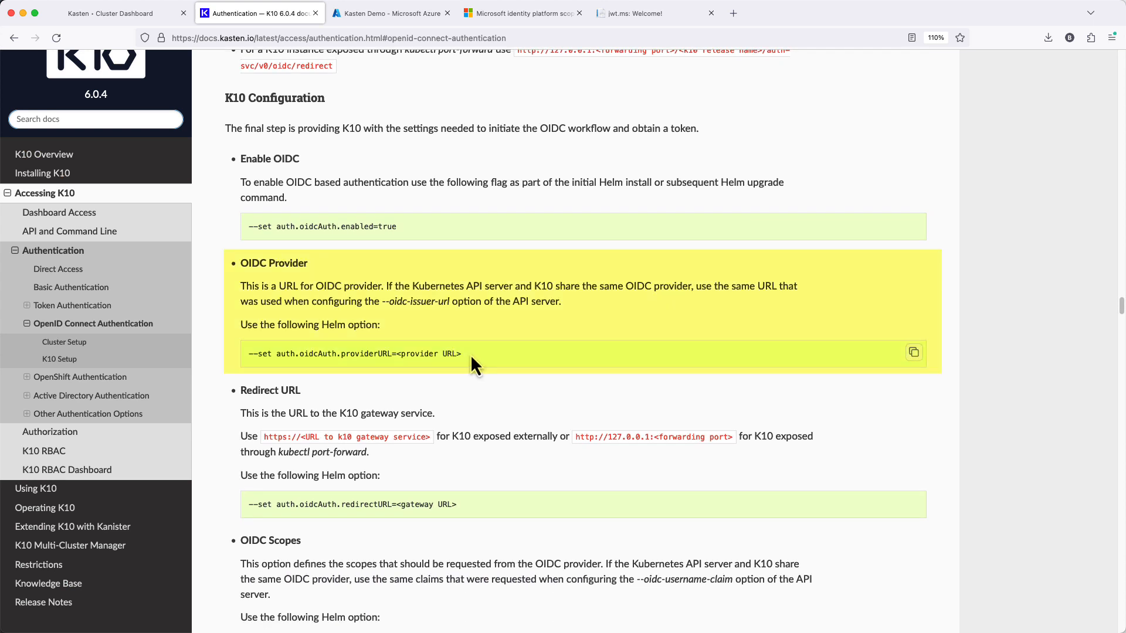
pyautogui.click(381, 15)
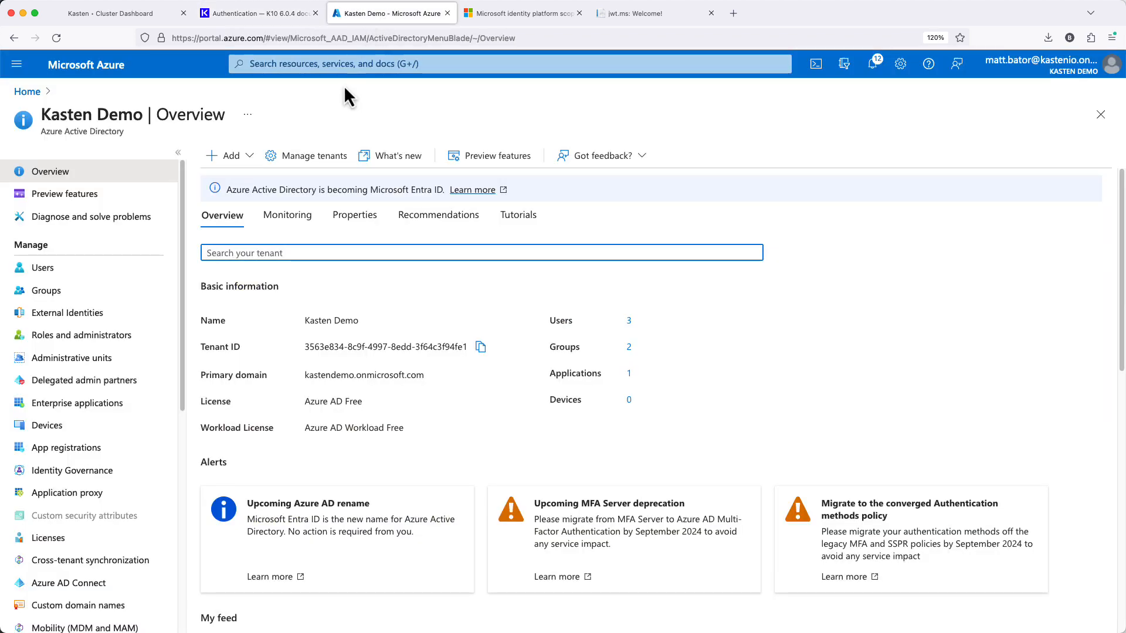
pyautogui.click(94, 455)
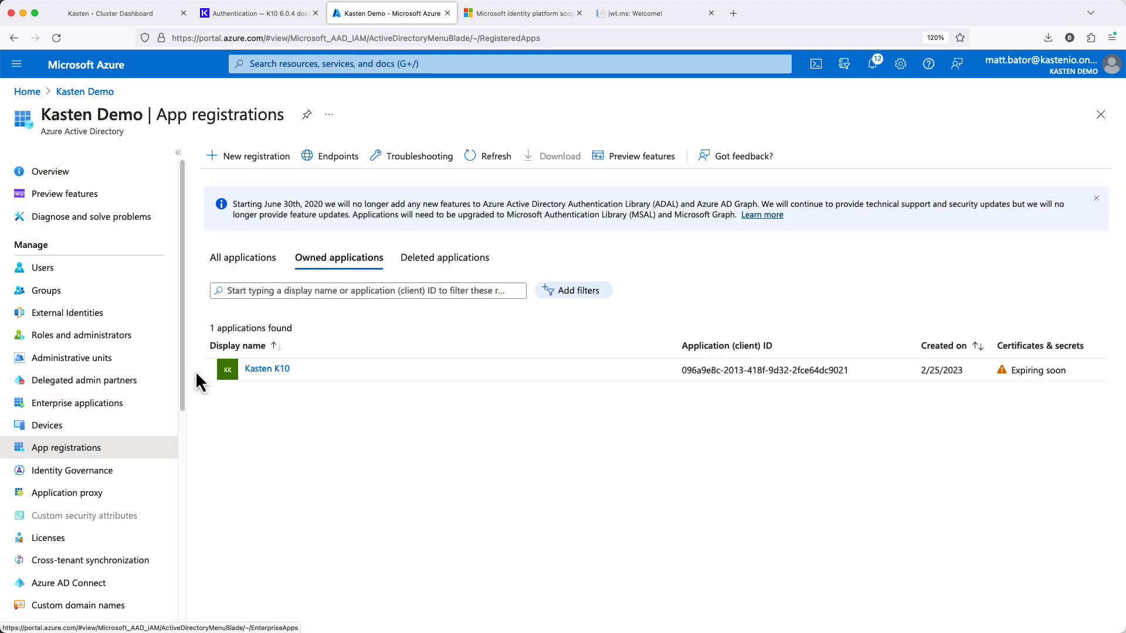
pyautogui.click(267, 157)
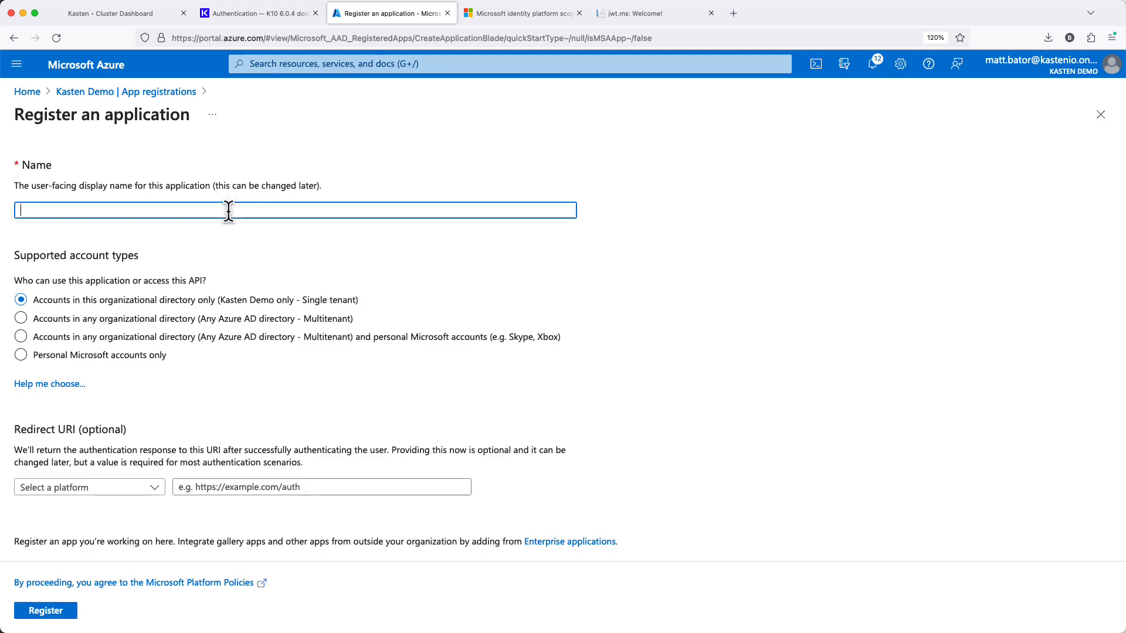
# Step: Name the application Kasten Dashboard and choose Web as its redirect URI platform
pyautogui.write('Kasten Dashboard')
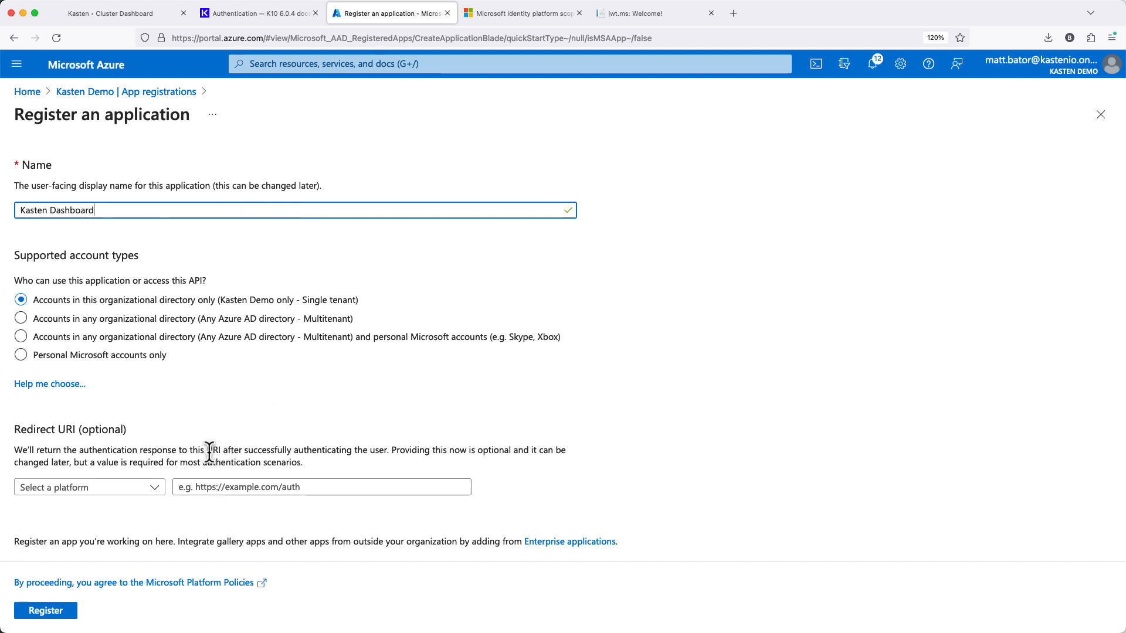
pyautogui.click(146, 491)
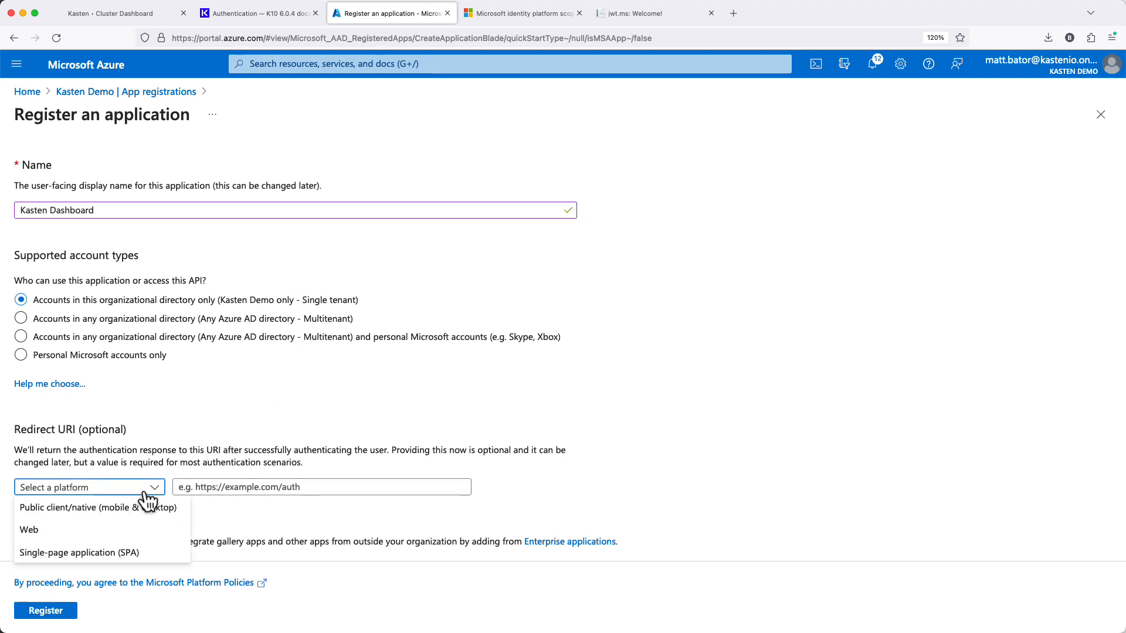
pyautogui.click(125, 529)
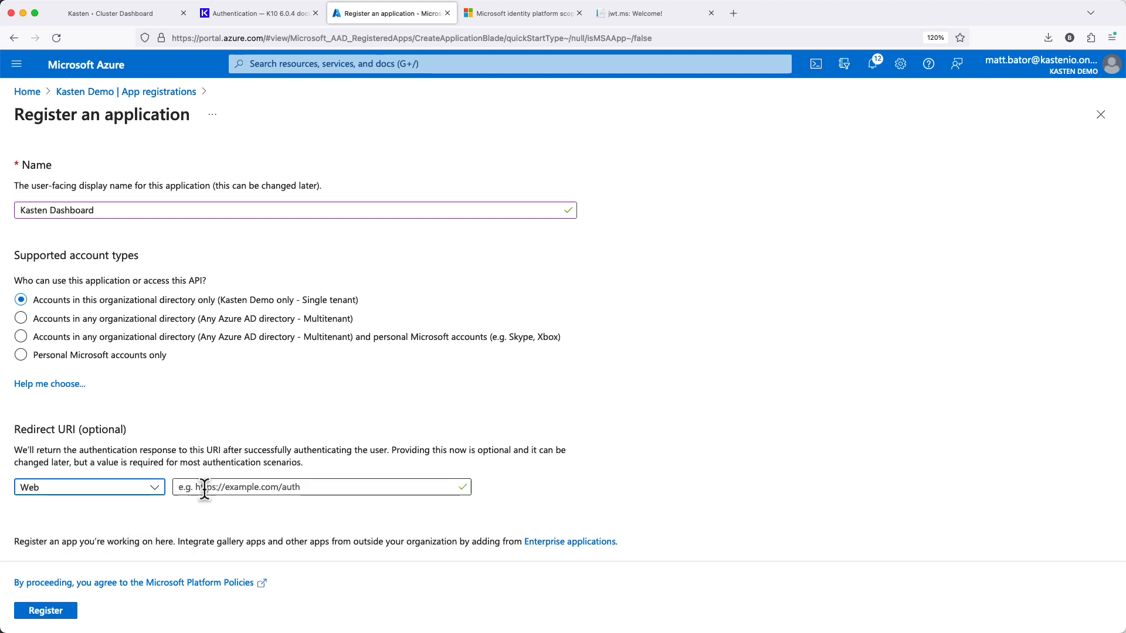
# Step: Copy the kubectl port-forward redirect URL from the K10 documentation into the application's redirect URI
pyautogui.click(275, 14)
pyautogui.scroll(3, 298, 111)
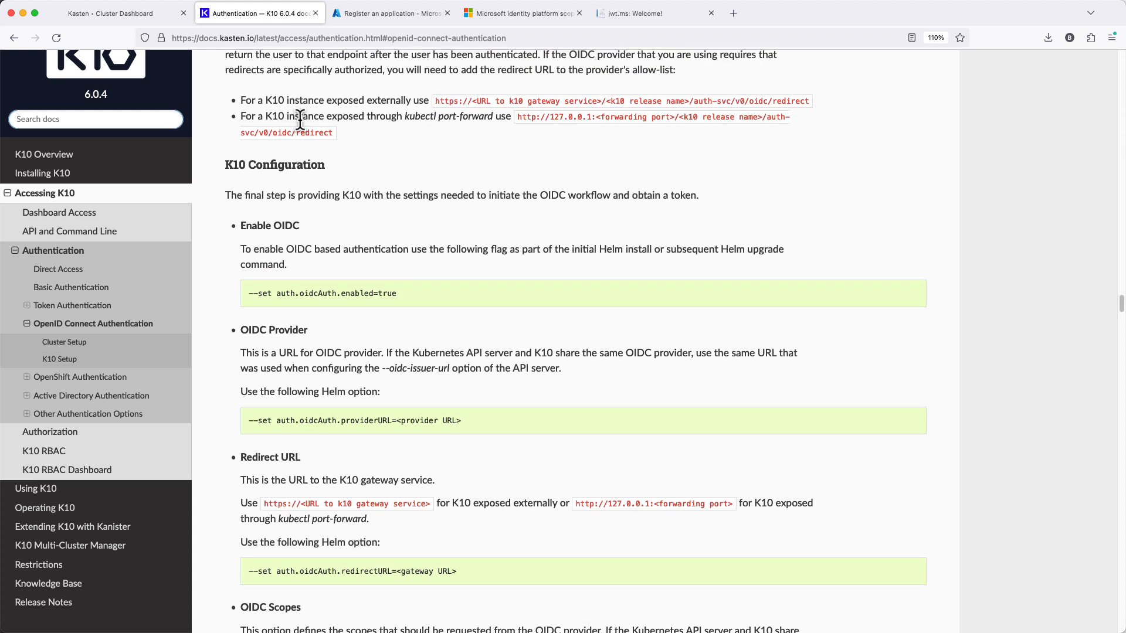
pyautogui.scroll(1, 462, 157)
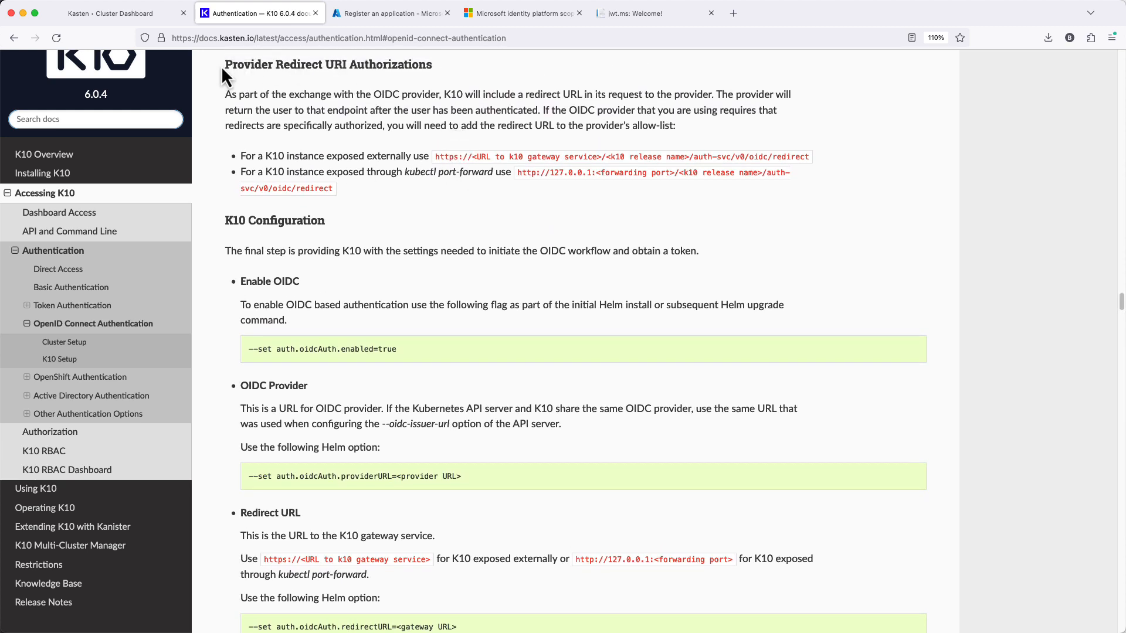
pyautogui.moveTo(517, 174); pyautogui.dragTo(389, 206)
pyautogui.press('super+c')
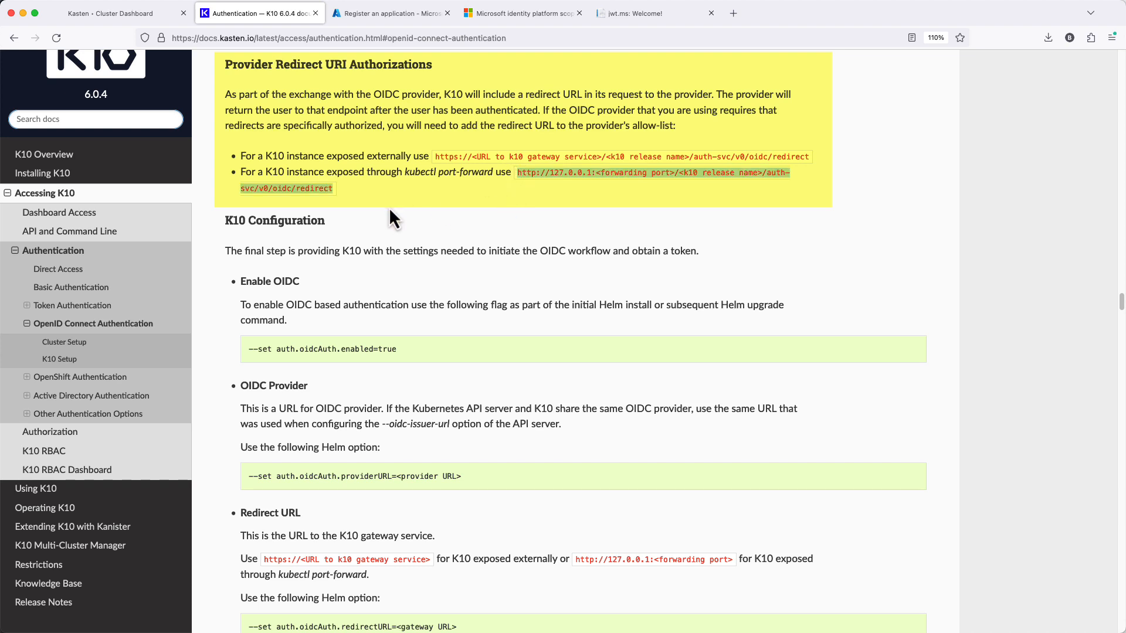
pyautogui.click(411, 17)
pyautogui.click(218, 487)
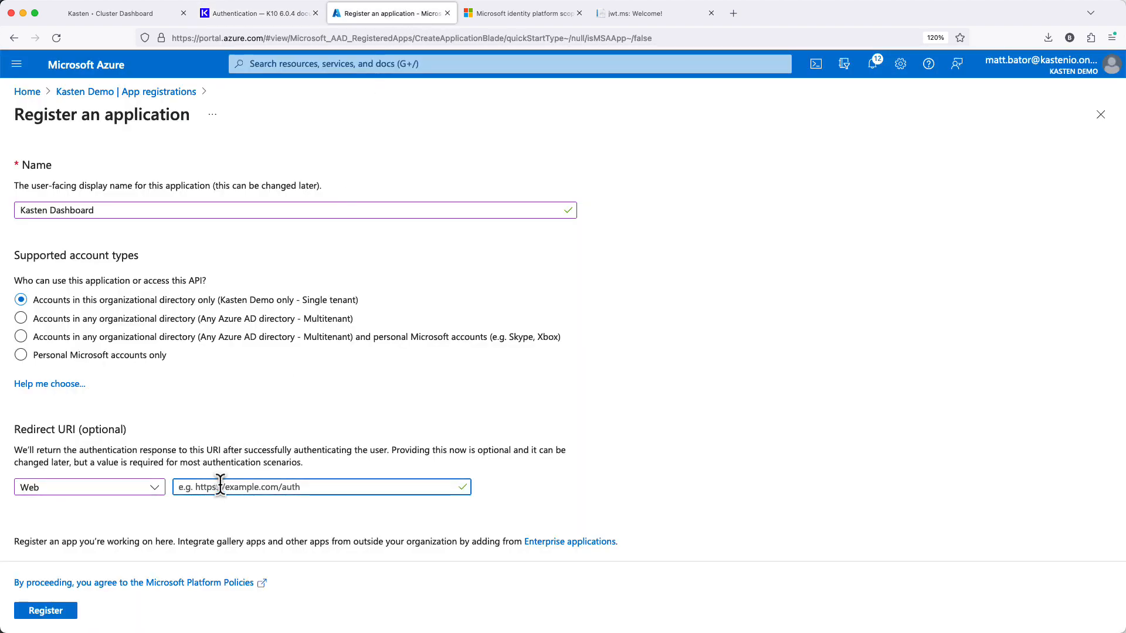
pyautogui.press('super+v')
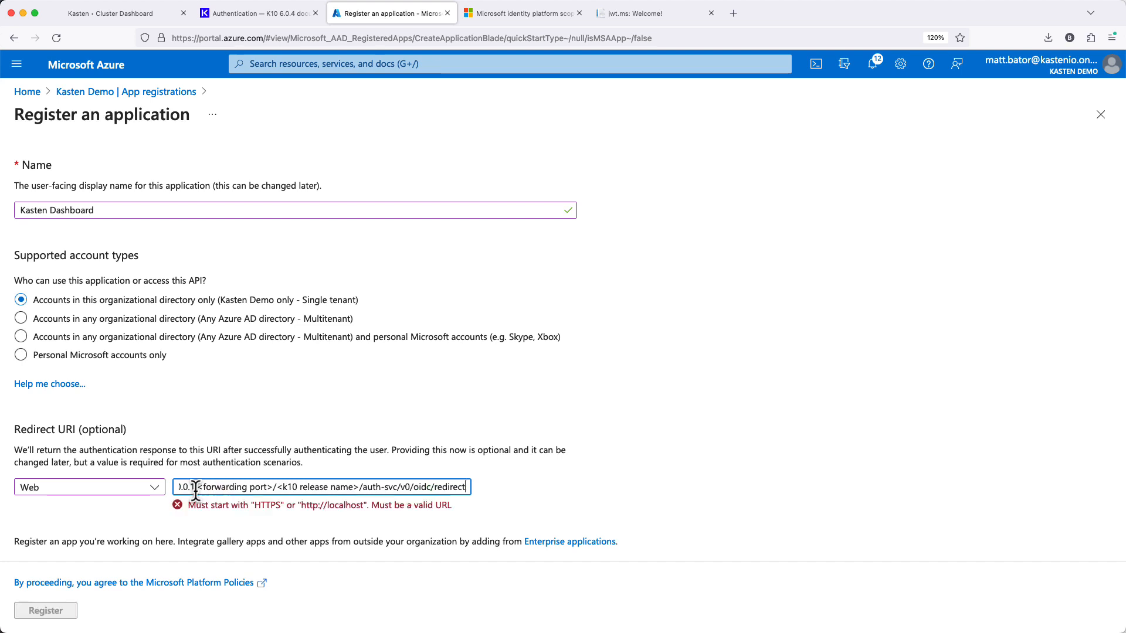
# Step: Replace the 127.0.0.1 address and forwarding port placeholder in the redirect URI with localhost:8080
pyautogui.keyDown('shift'); pyautogui.click(274, 487); pyautogui.keyUp('shift')
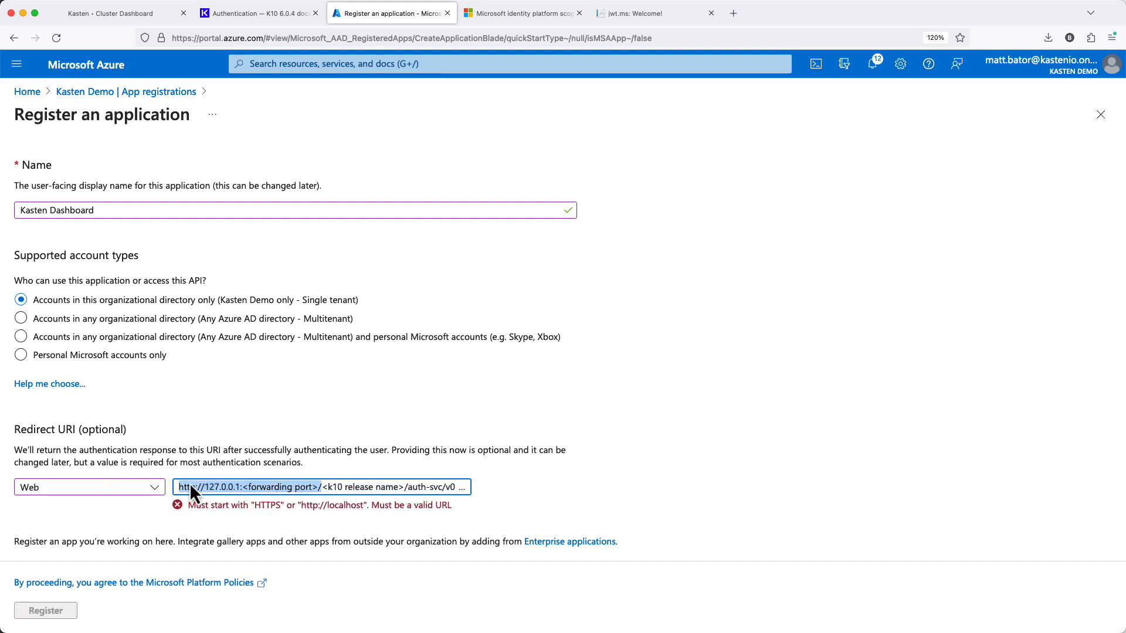
pyautogui.moveTo(205, 487); pyautogui.dragTo(318, 486)
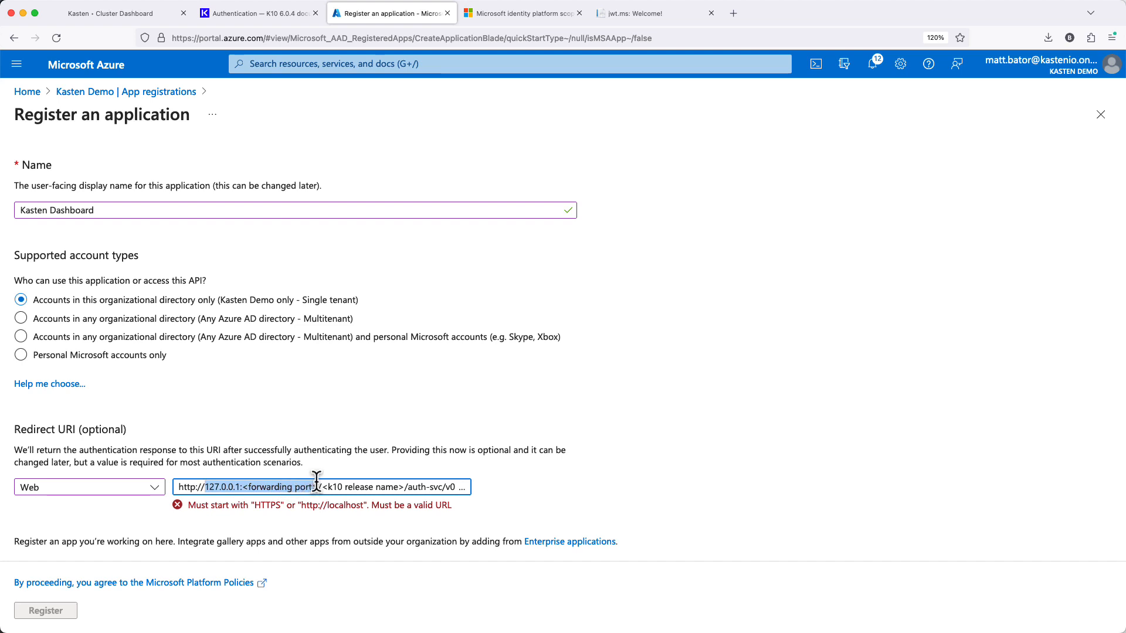
pyautogui.write('localhost:8080')
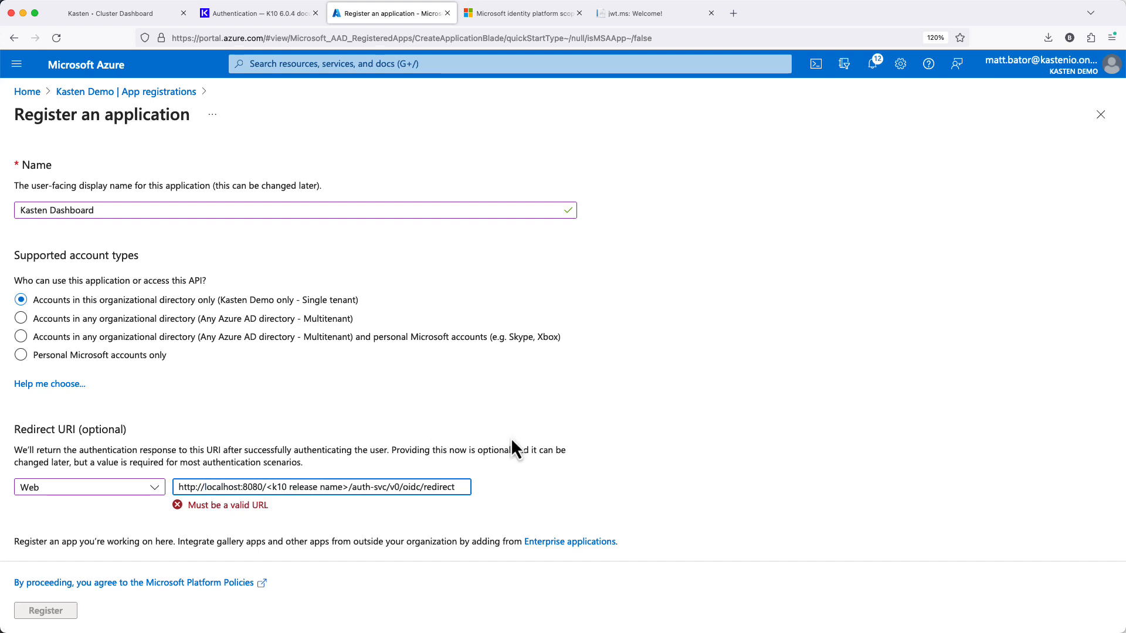
# Step: Replace the release name placeholder in the redirect URI with k10 and register the application
pyautogui.hotkey('shift', 'Right')
pyautogui.hotkey('shift', 'Right')
pyautogui.hotkey('shift', 'Right')
pyautogui.hotkey('shift', 'Right')
pyautogui.hotkey('shift', 'Right')
pyautogui.hotkey('shift', 'Right')
pyautogui.hotkey('shift', 'Right')
pyautogui.hotkey('shift', 'Right')
pyautogui.hotkey('shift', 'Right')
pyautogui.hotkey('shift', 'Right')
pyautogui.hotkey('shift', 'Right')
pyautogui.hotkey('shift', 'Right')
pyautogui.hotkey('shift', 'Right')
pyautogui.hotkey('shift', 'Right')
pyautogui.hotkey('shift', 'Right')
pyautogui.hotkey('shift', 'Right')
pyautogui.hotkey('shift', 'Right')
pyautogui.hotkey('shift', 'Right')
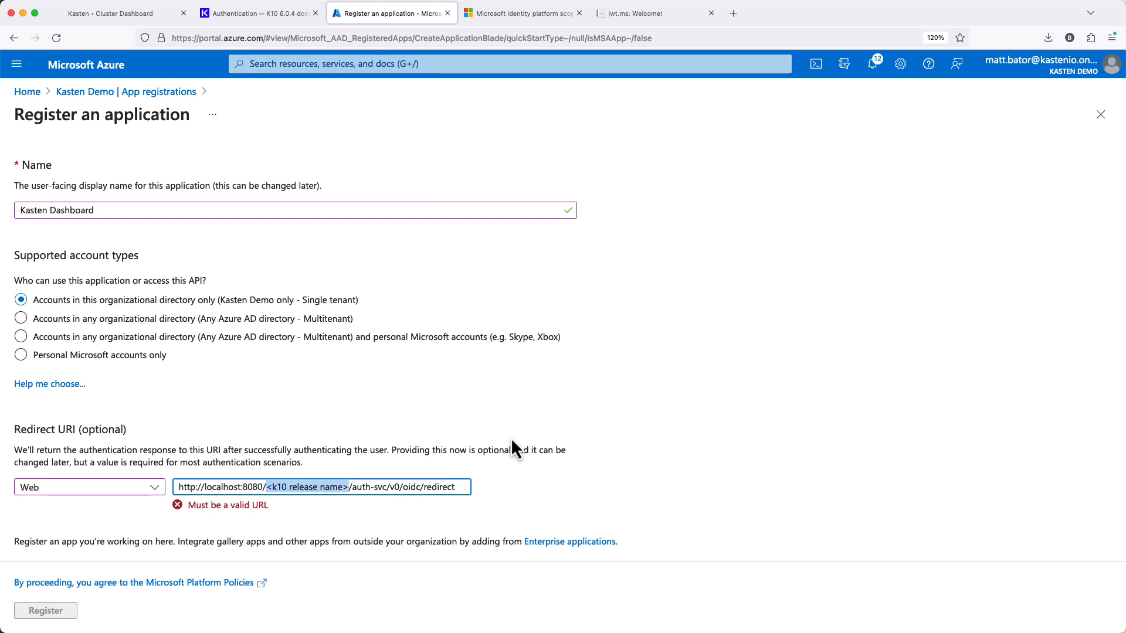
pyautogui.write('k10')
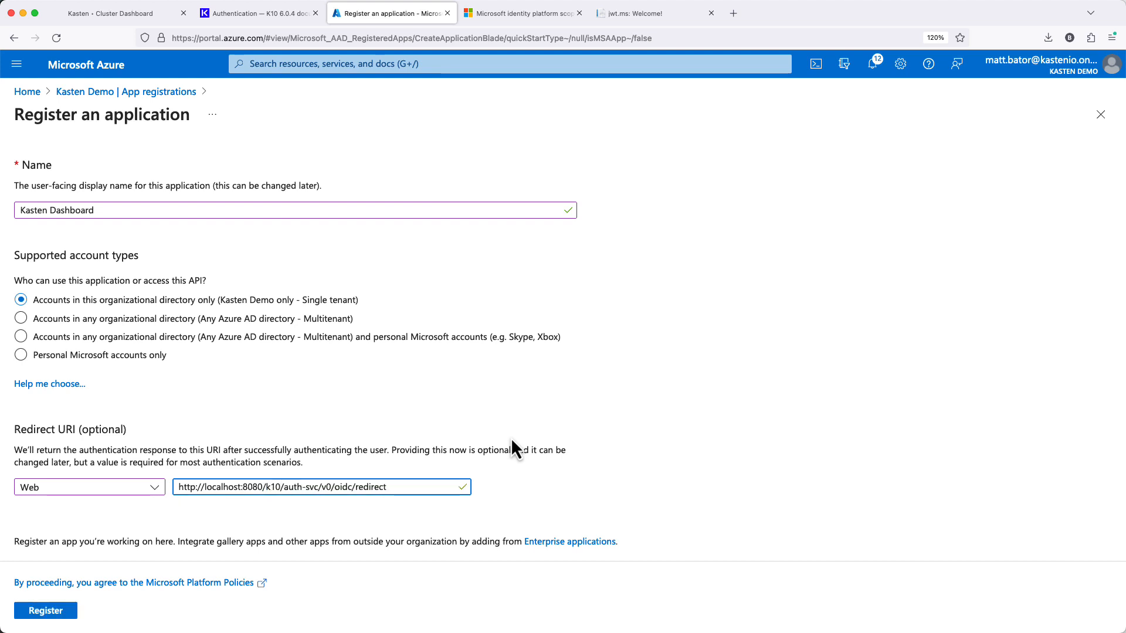
pyautogui.click(30, 612)
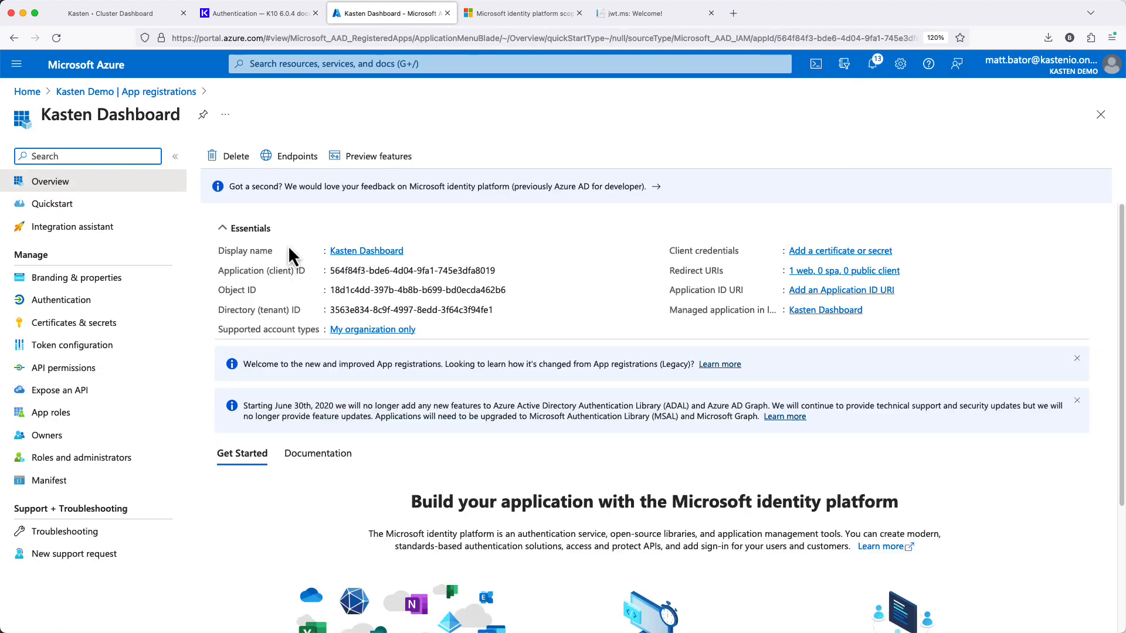
# Step: Copy the OpenID Connect metadata document URL from the Kasten Dashboard endpoints and open it in a new browser tab
pyautogui.click(298, 156)
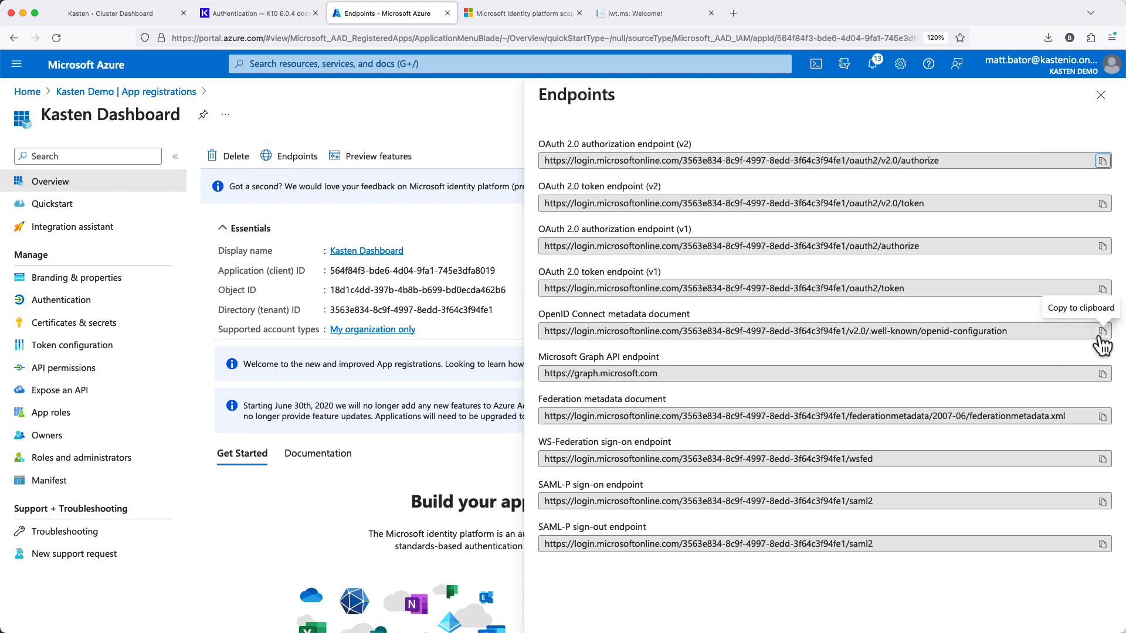
pyautogui.click(1102, 332)
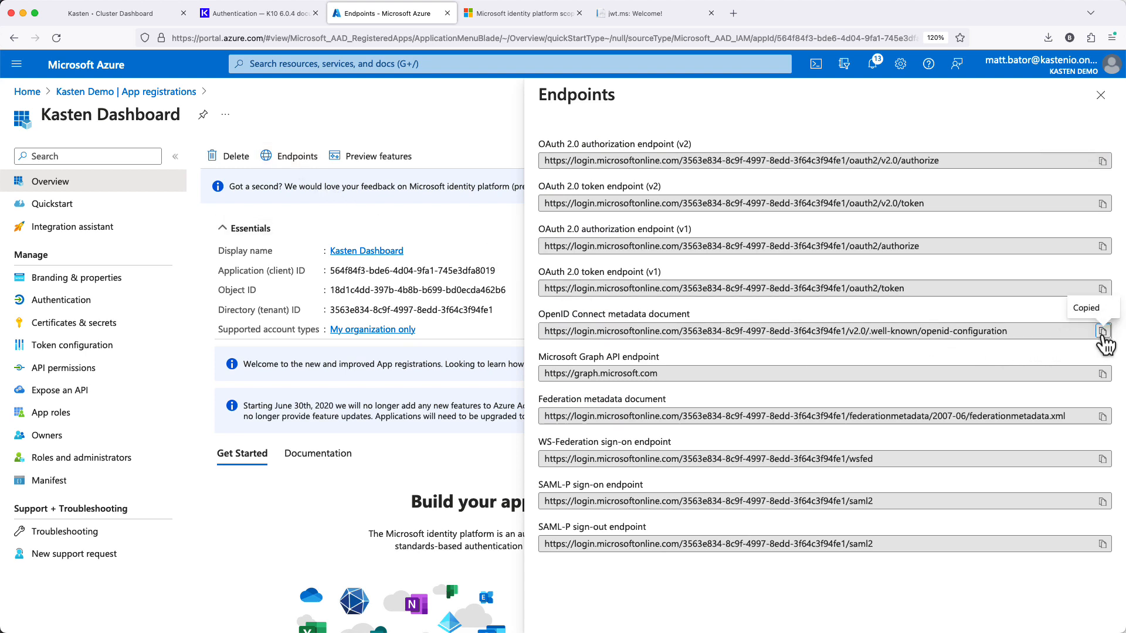
pyautogui.press('super+t')
pyautogui.press('super+v')
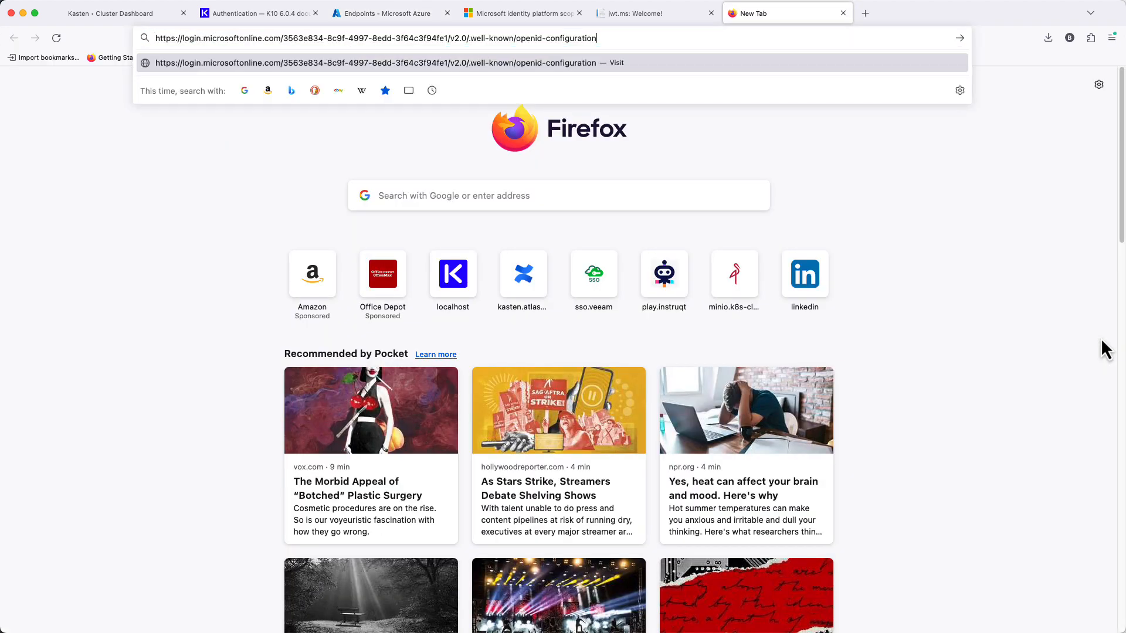
pyautogui.press('Return')
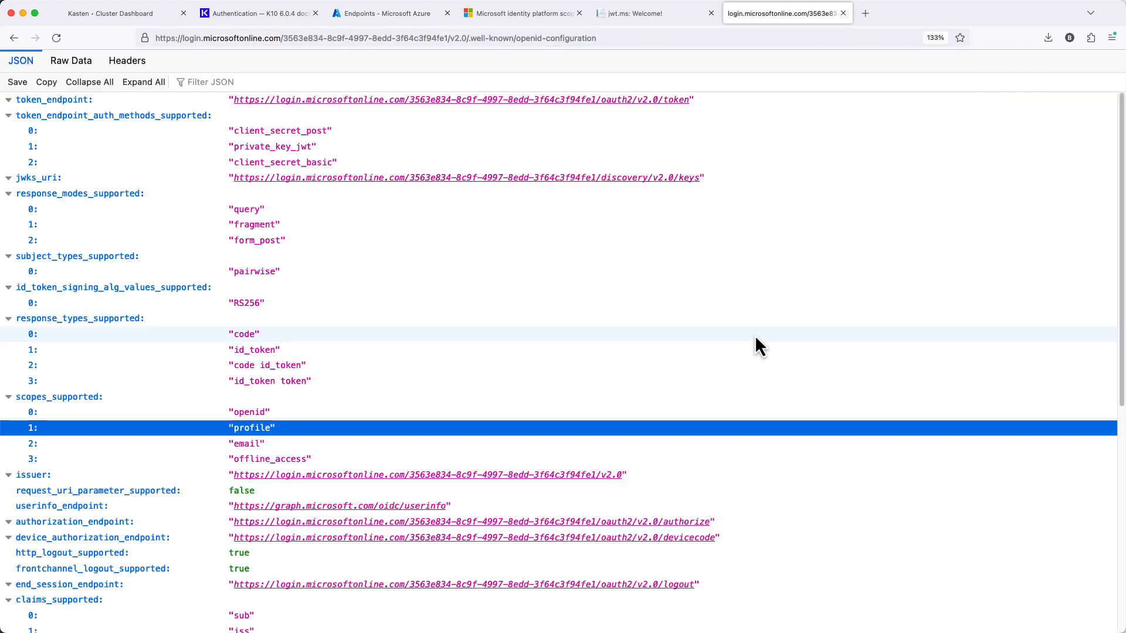
# Step: Copy the issuer link from the OpenID configuration document
pyautogui.click(816, 472)
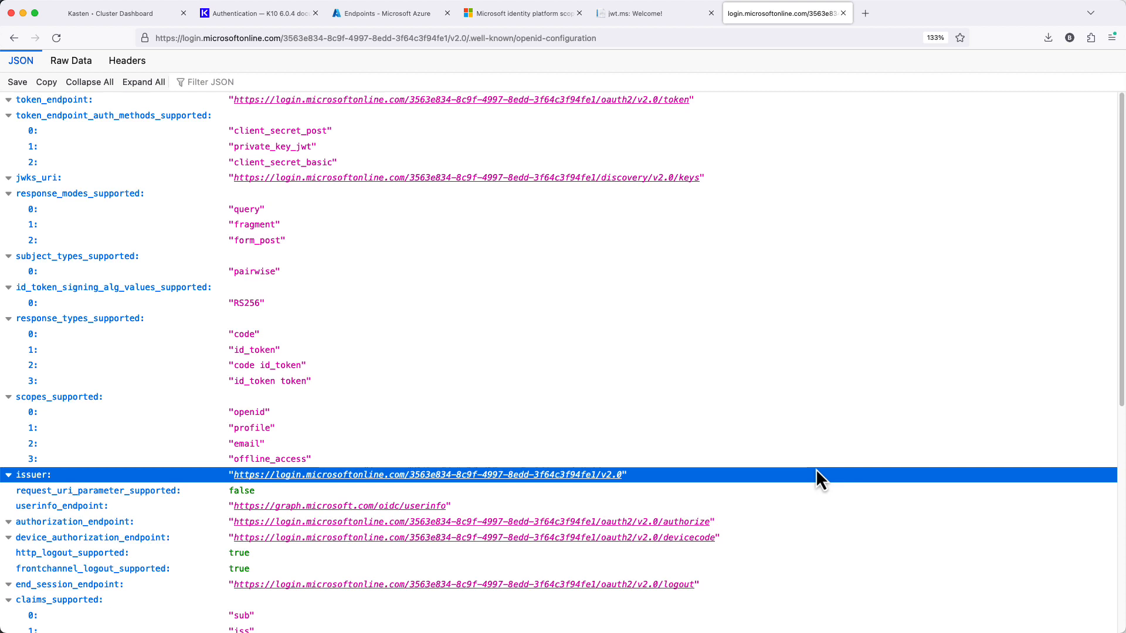
pyautogui.rightClick(572, 478)
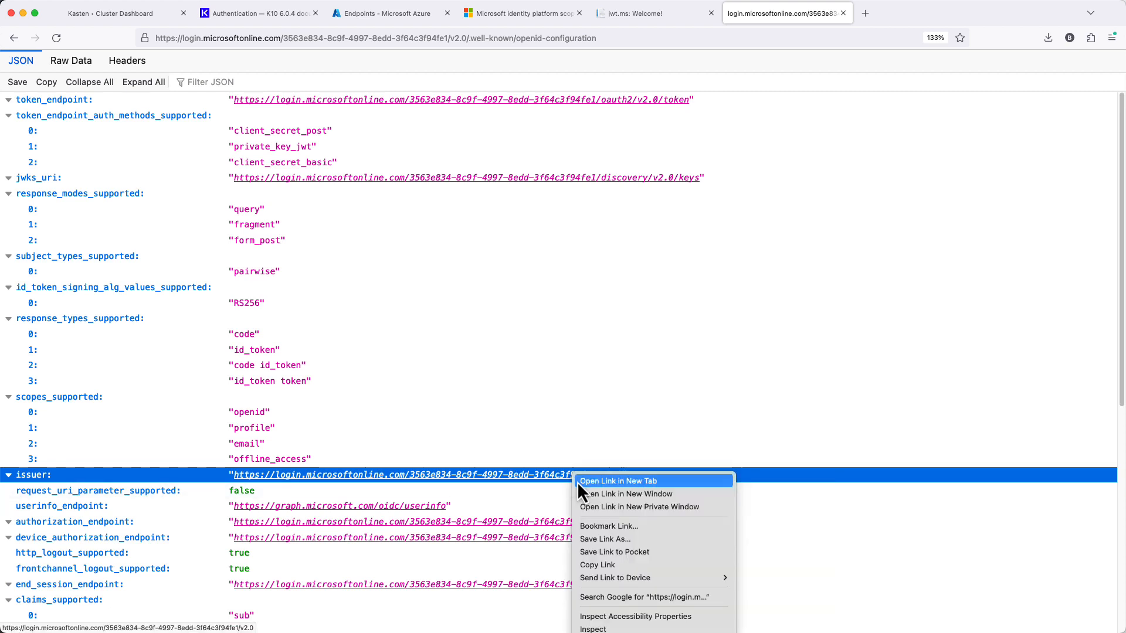
pyautogui.click(652, 567)
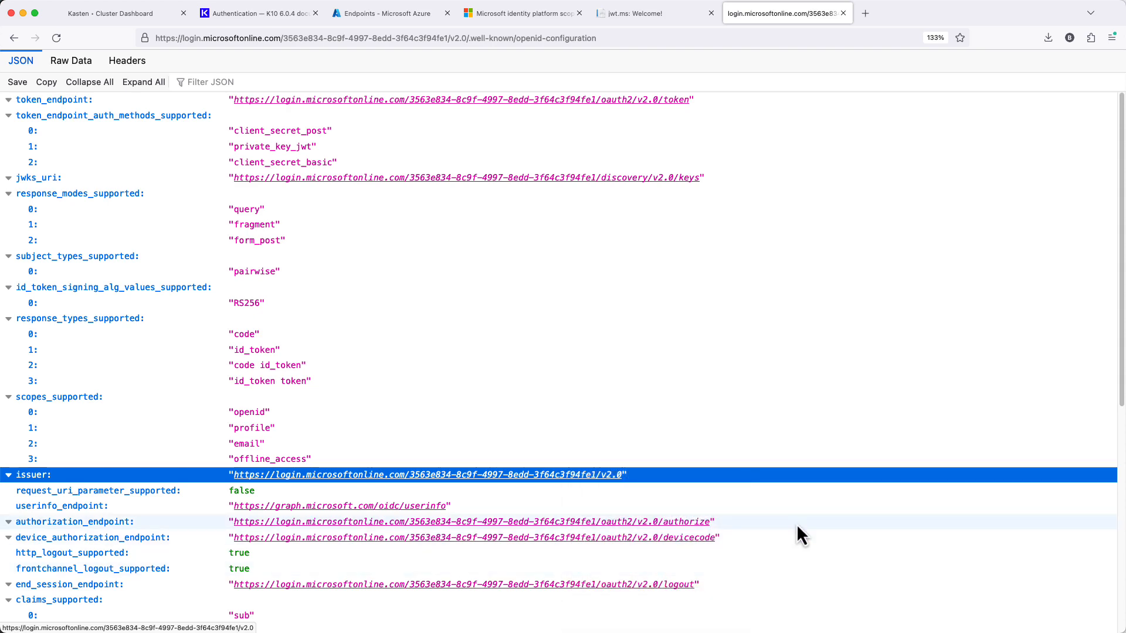
# Step: Switch to Visual Studio Code and add a providerURL key under oidcAuth in k10_val.yaml with the copied issuer link
pyautogui.press('super+Tab')
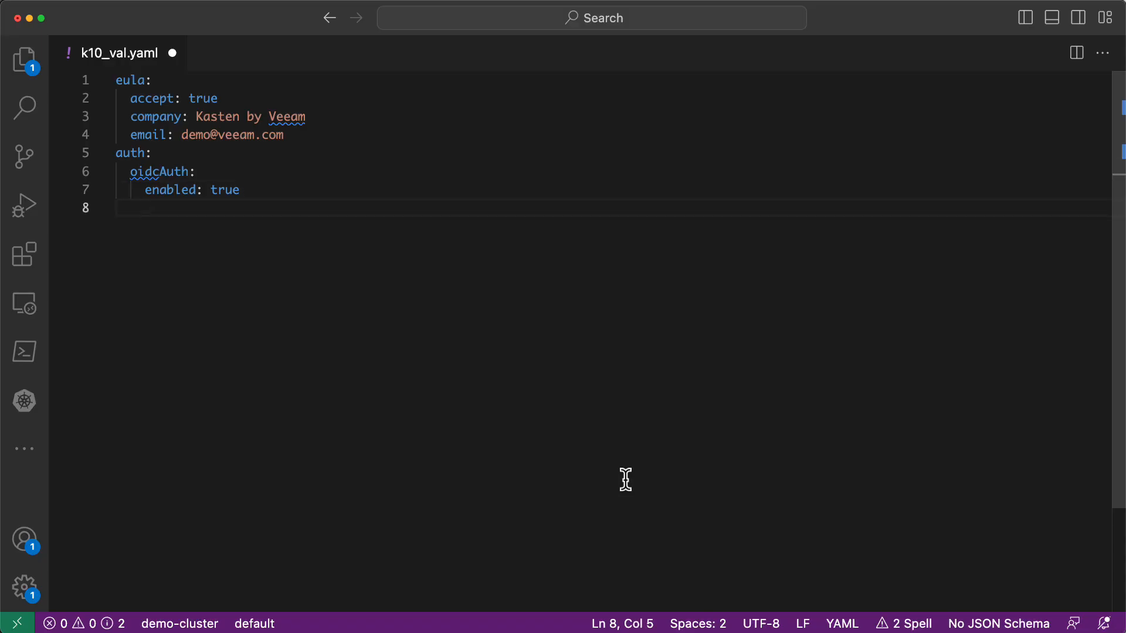
pyautogui.write('providerURL:')
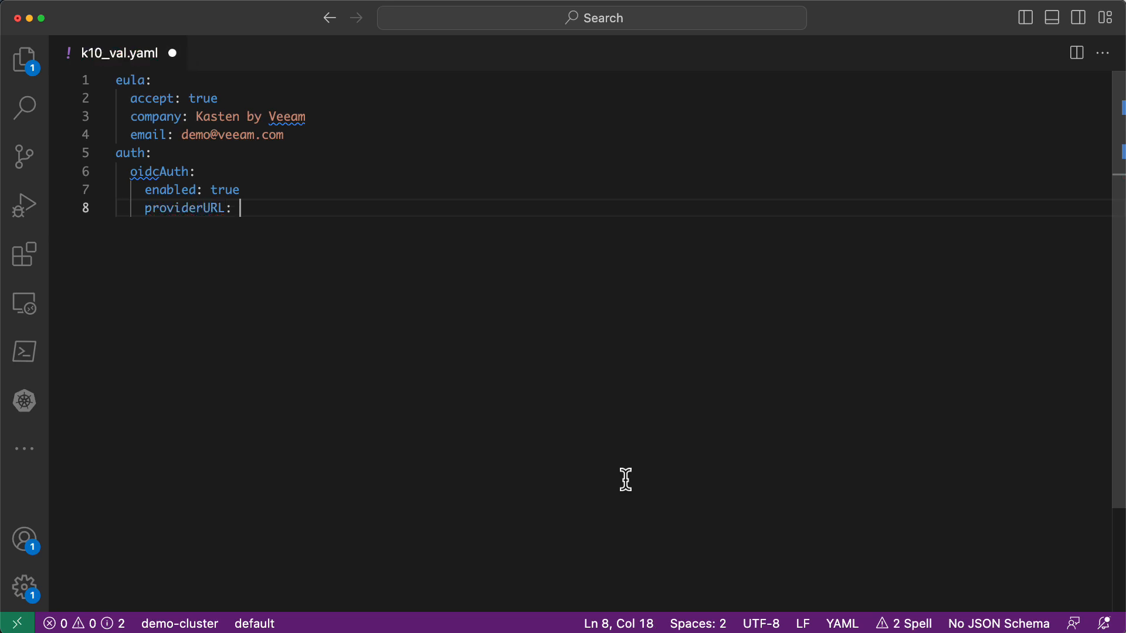
pyautogui.press('super+v')
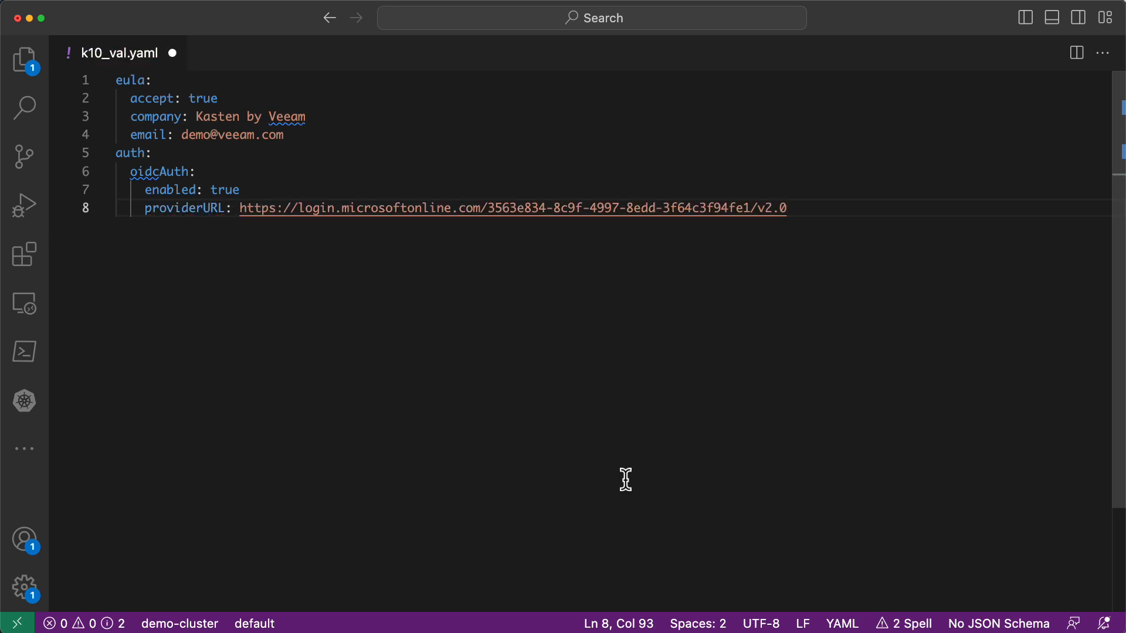
pyautogui.press('Return')
pyautogui.press('super+Tab')
pyautogui.scroll(-5, 444, 442)
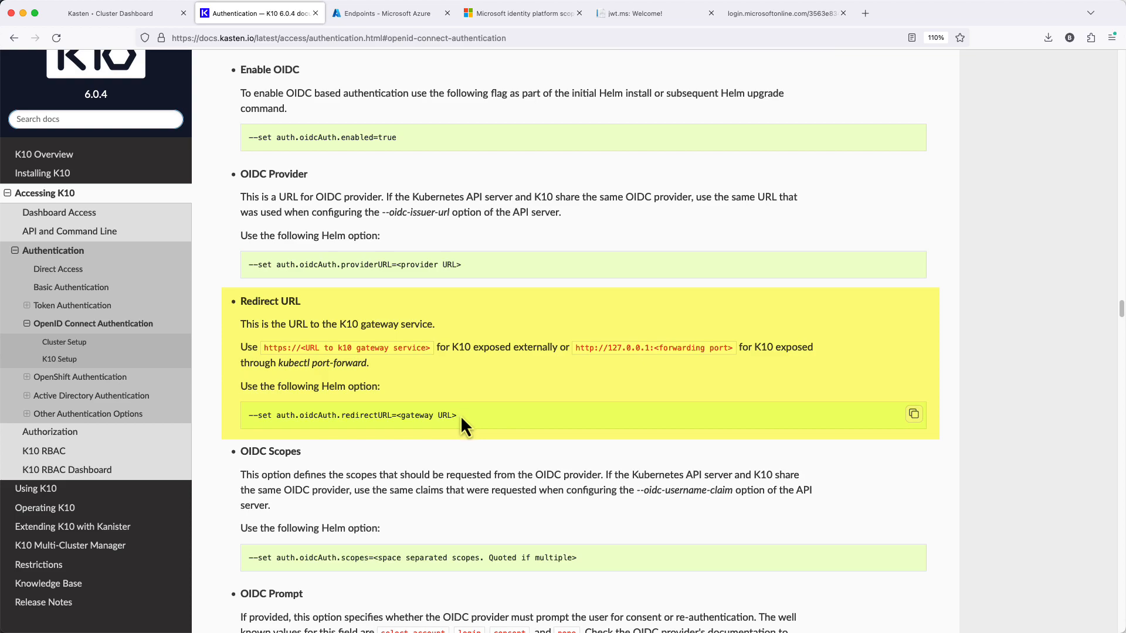
pyautogui.press('super+Tab')
pyautogui.write('redirect')
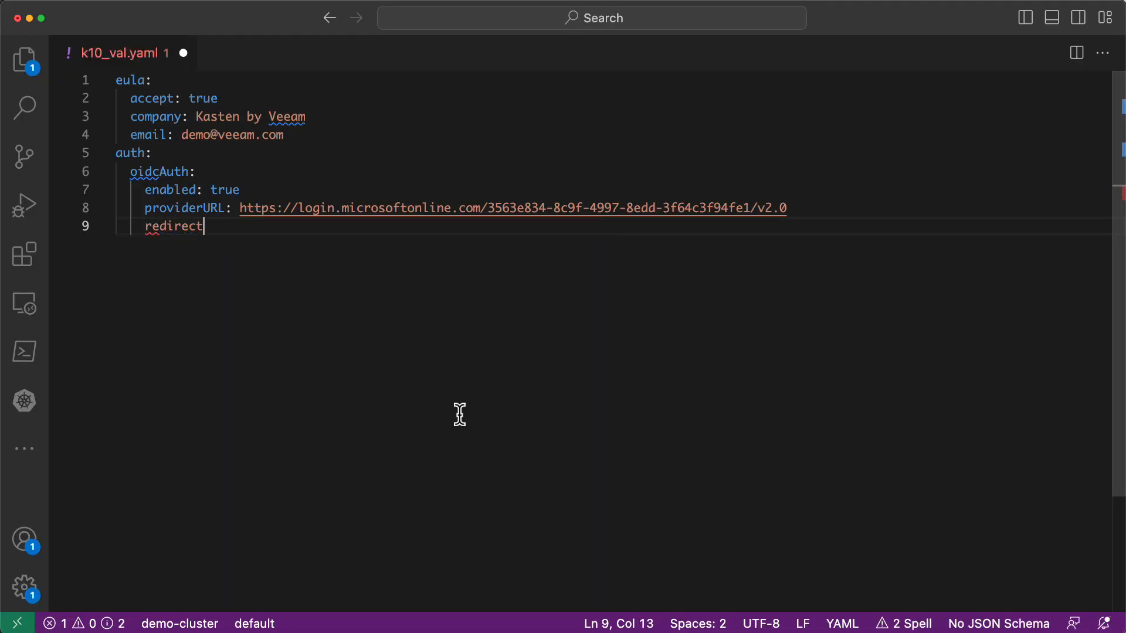
pyautogui.write('URL: ht')
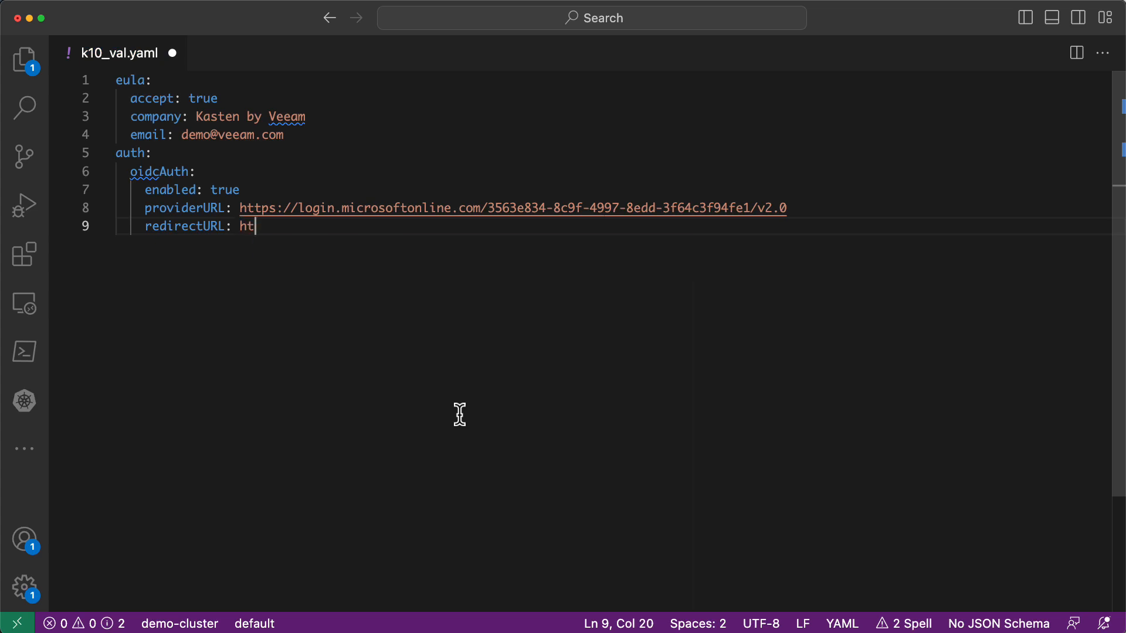
pyautogui.write('tp://localhost:8080')
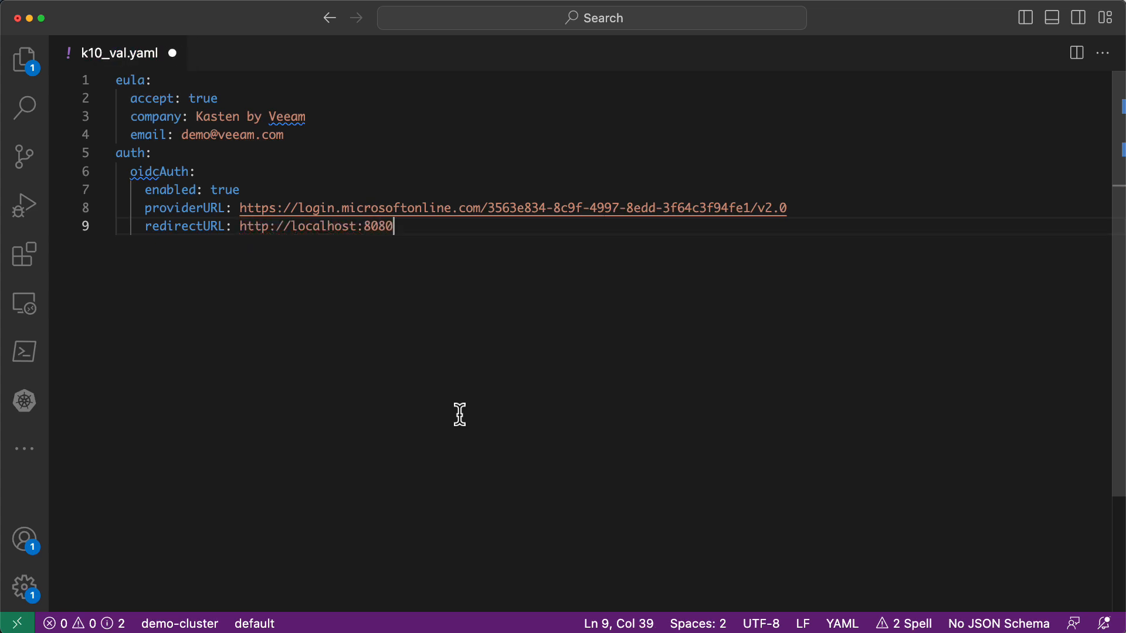
pyautogui.press('Return')
# Step: Check the OIDC Scopes option in the documentation and add scopes: "openid profile" under oidcAuth in k10_val.yaml
pyautogui.press('super+Tab')
pyautogui.scroll(-3, 522, 502)
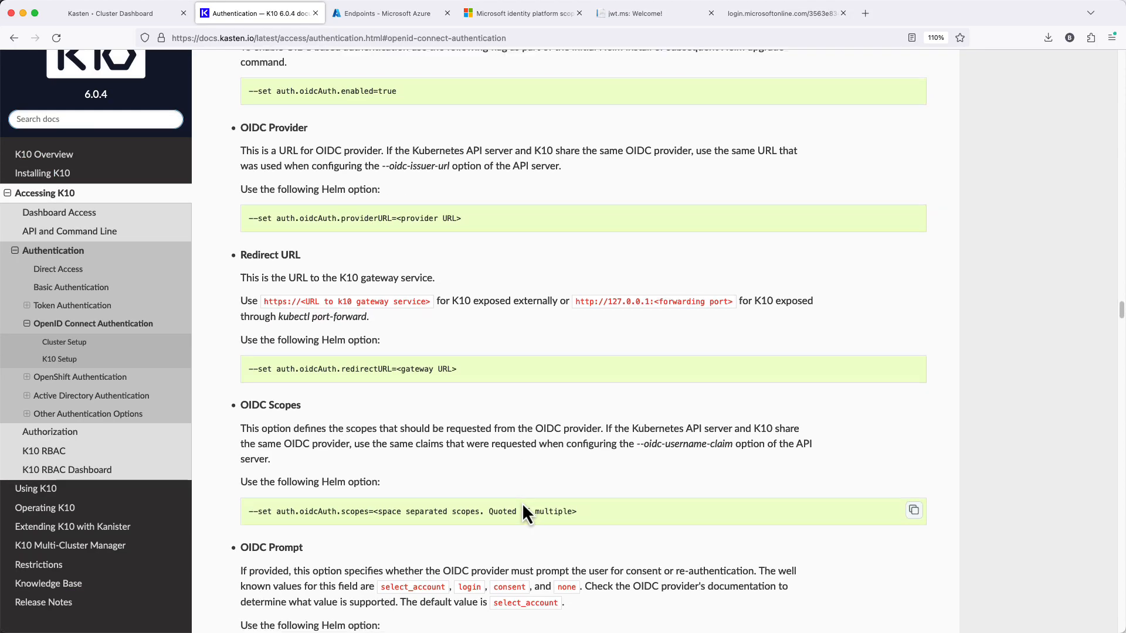
pyautogui.scroll(-3, 522, 502)
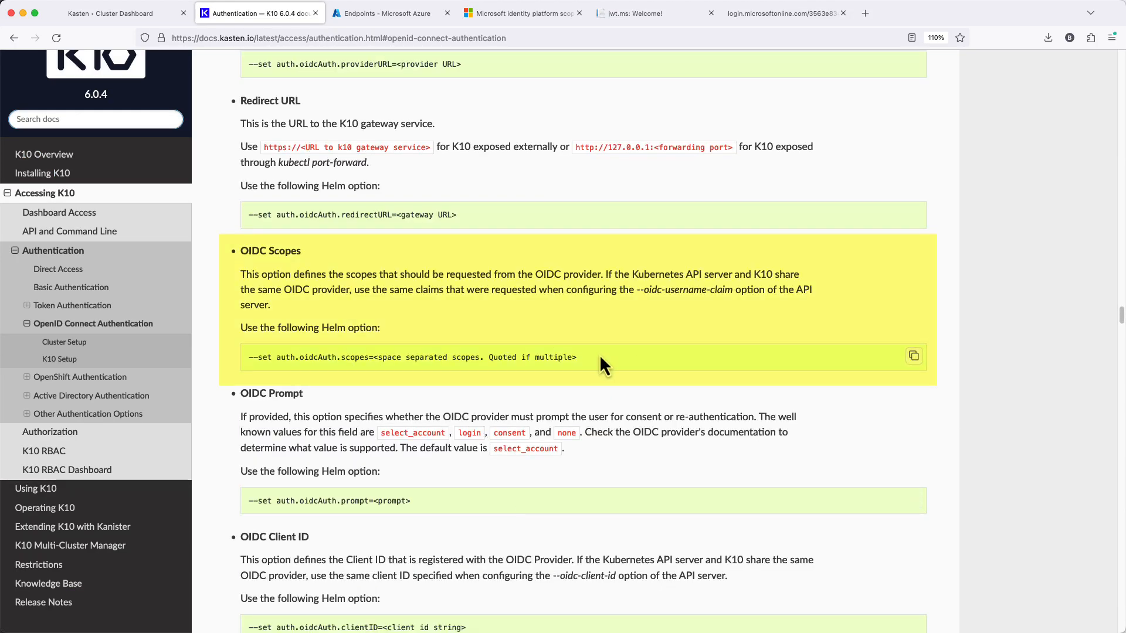
pyautogui.click(552, 14)
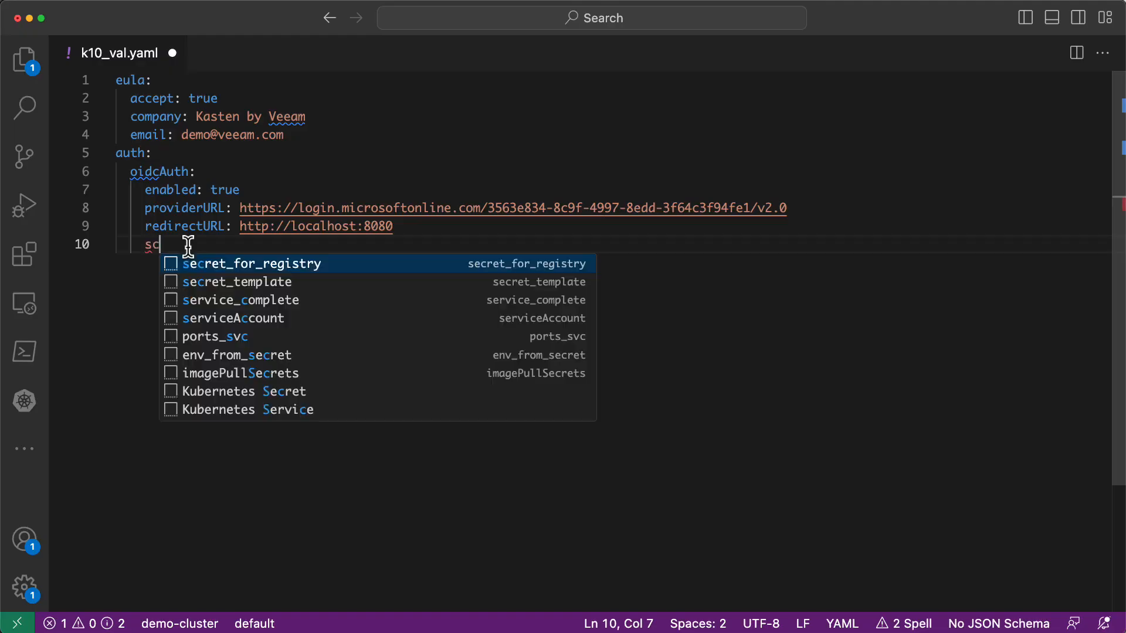
pyautogui.write('opes: ')
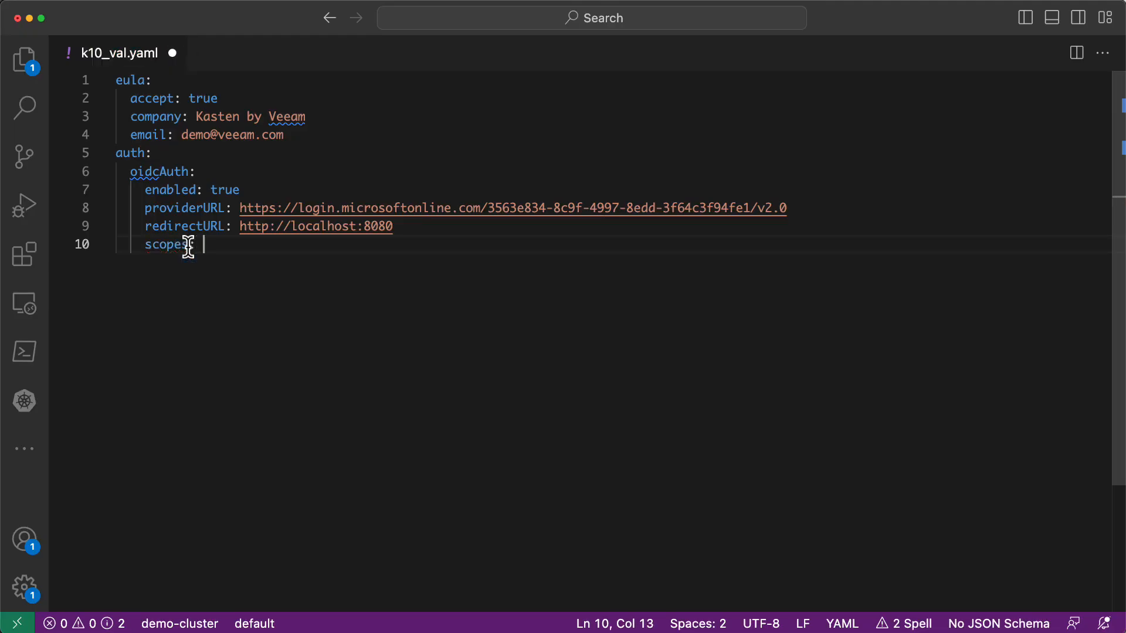
pyautogui.write('"openid profile')
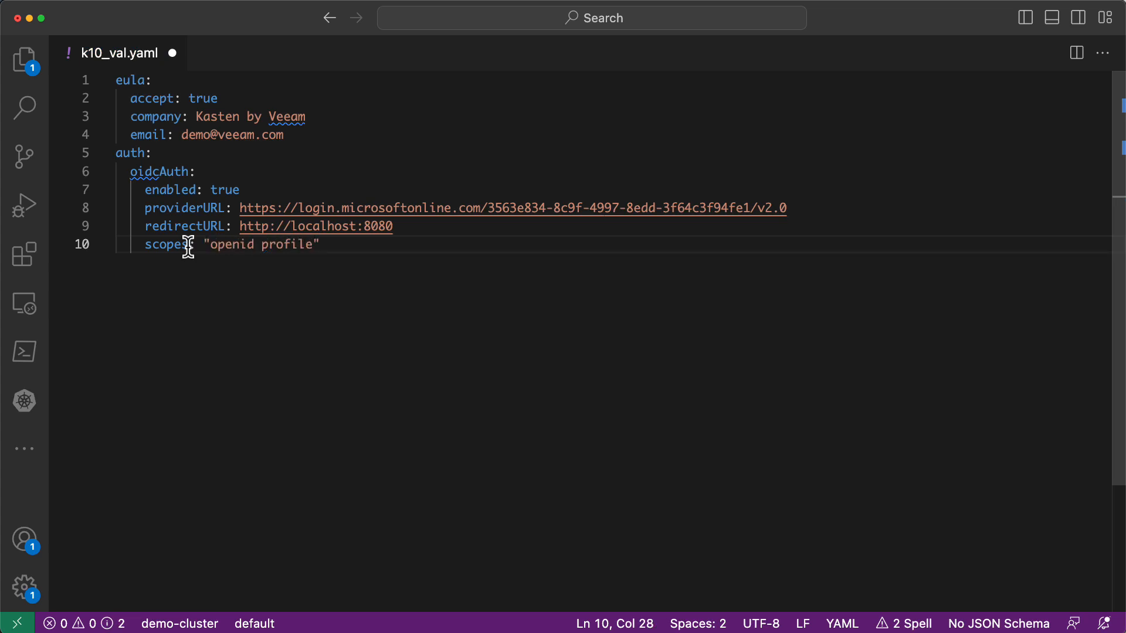
# Step: Review the OIDC prompt and client options in the documentation, and copy the Kasten Dashboard application (client) ID from the Azure portal
pyautogui.press('super+Tab')
pyautogui.click(241, 19)
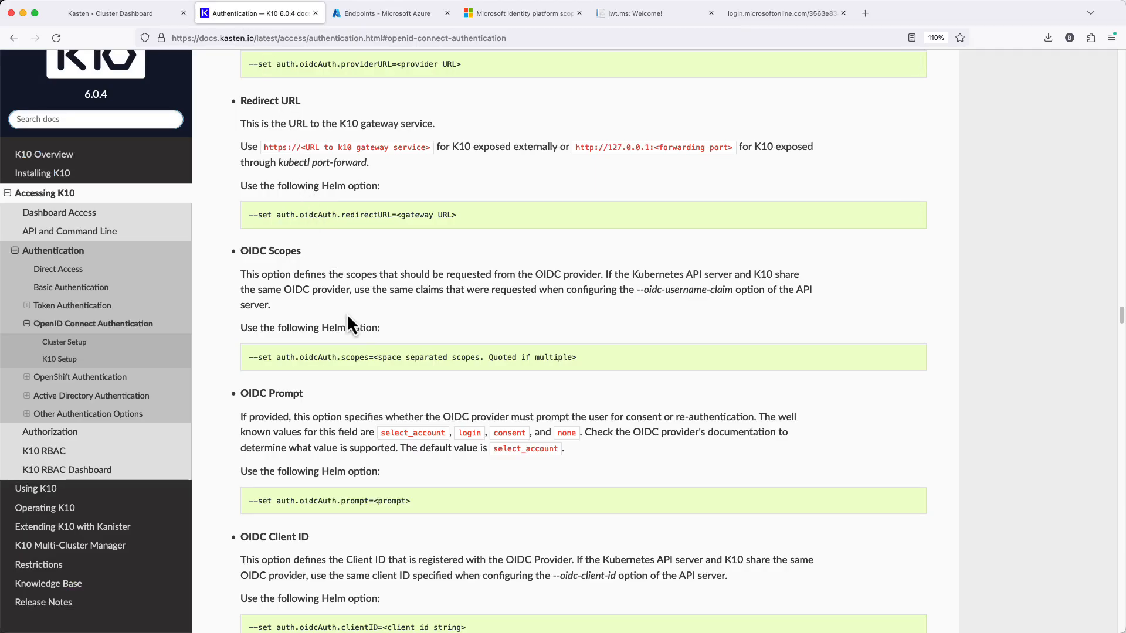
pyautogui.scroll(-3, 350, 319)
pyautogui.scroll(-1, 360, 343)
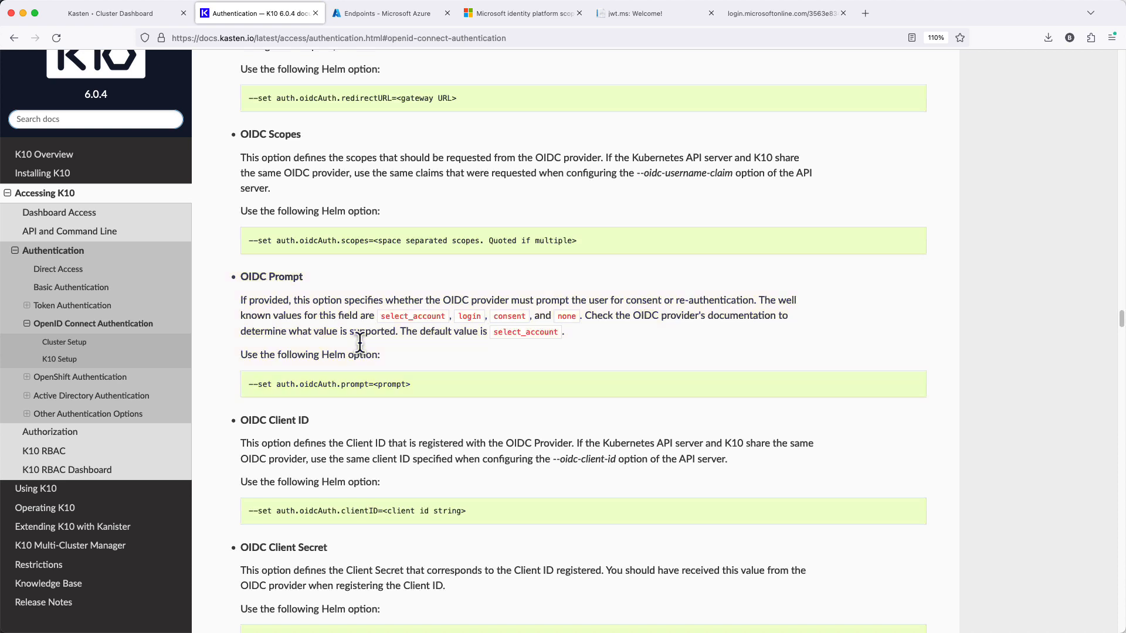
pyautogui.scroll(-5, 360, 344)
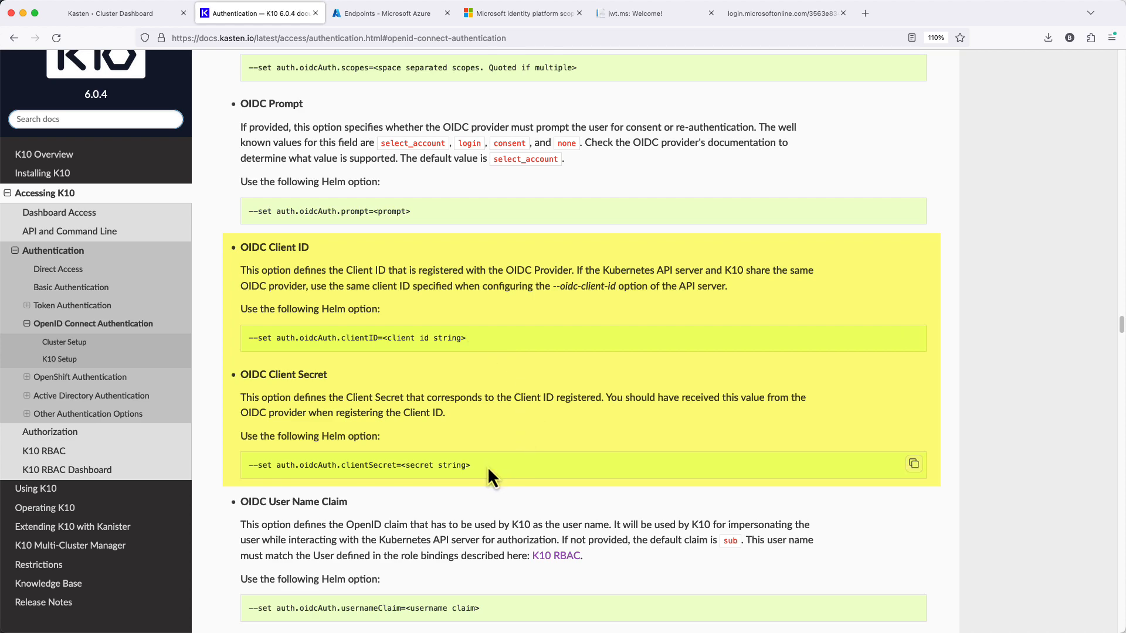
pyautogui.click(374, 20)
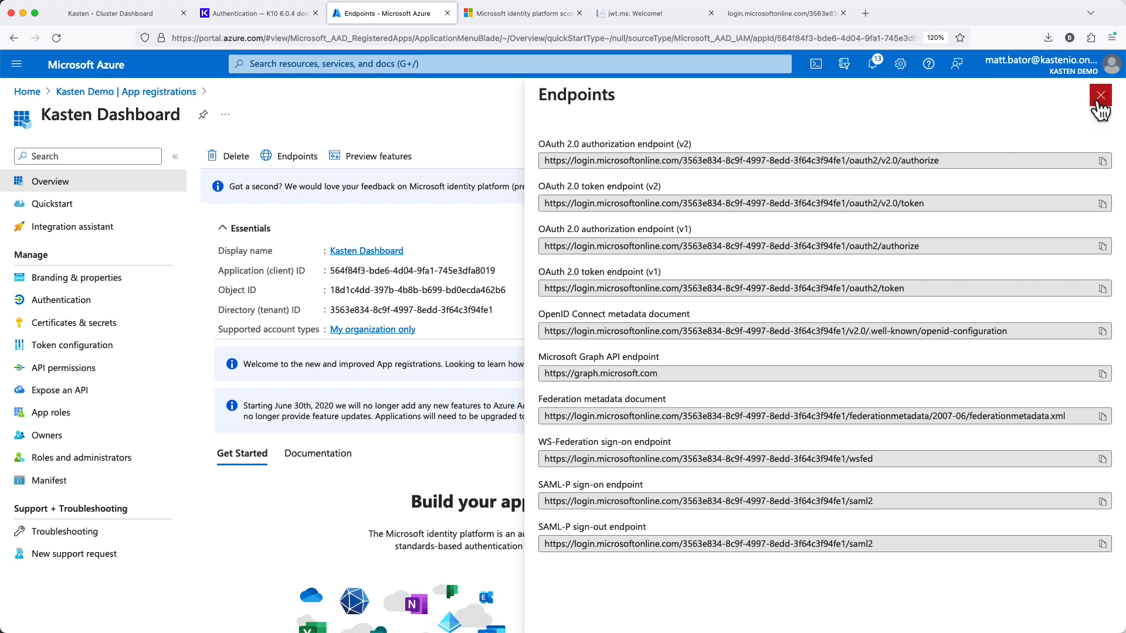
pyautogui.click(1100, 96)
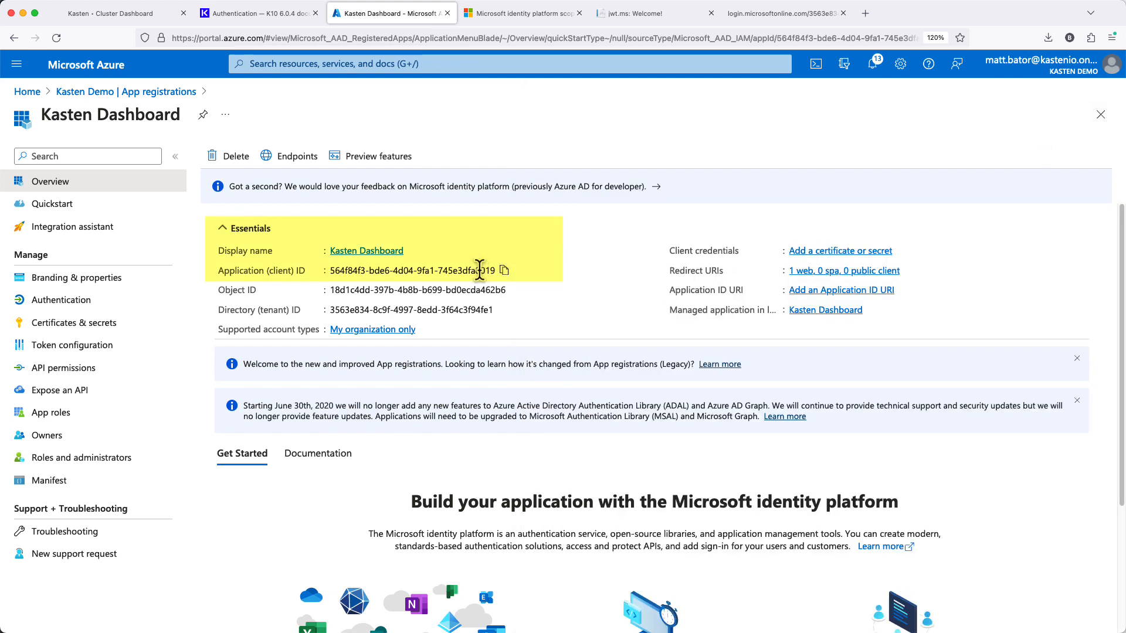
pyautogui.click(503, 271)
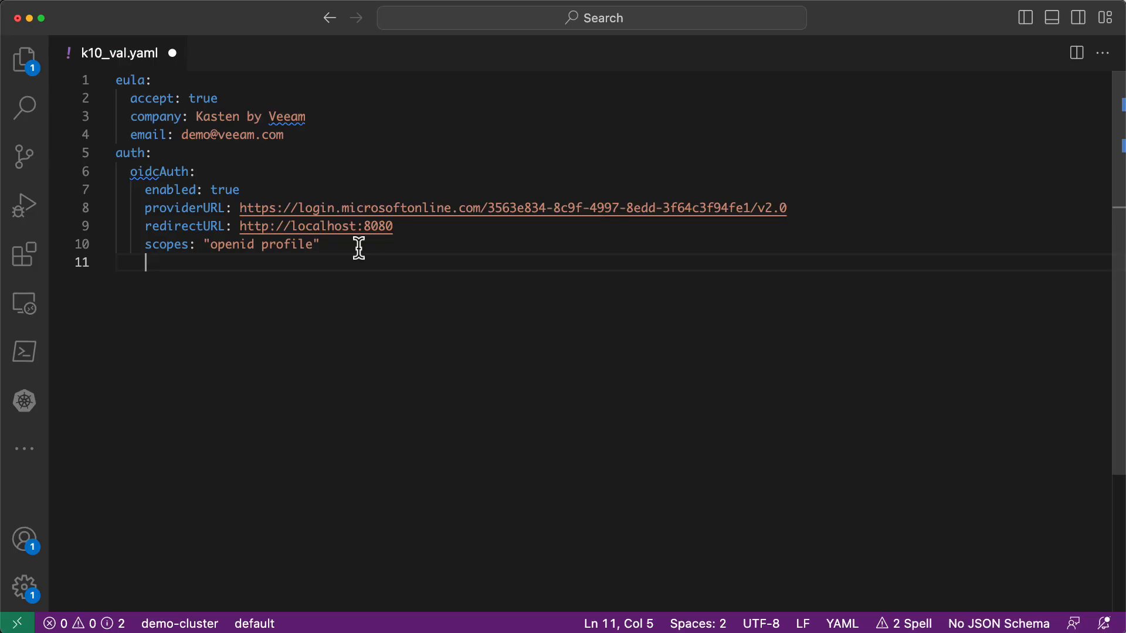
# Step: Add a clientID key under oidcAuth in k10_val.yaml with the copied application ID
pyautogui.write('clientID')
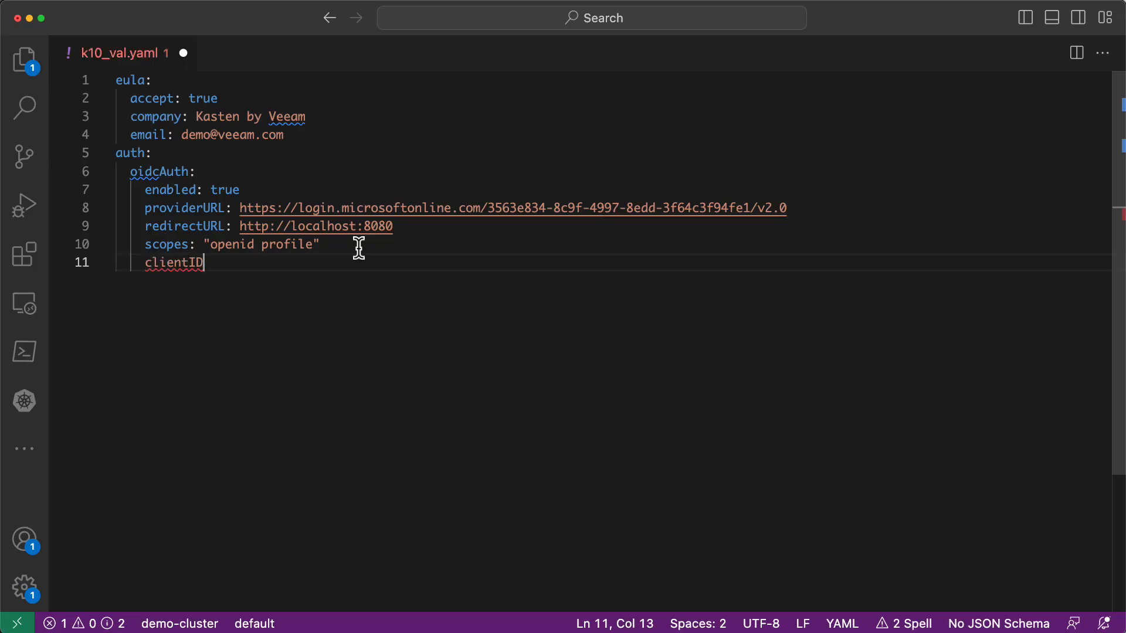
pyautogui.write(':')
pyautogui.press('super+v')
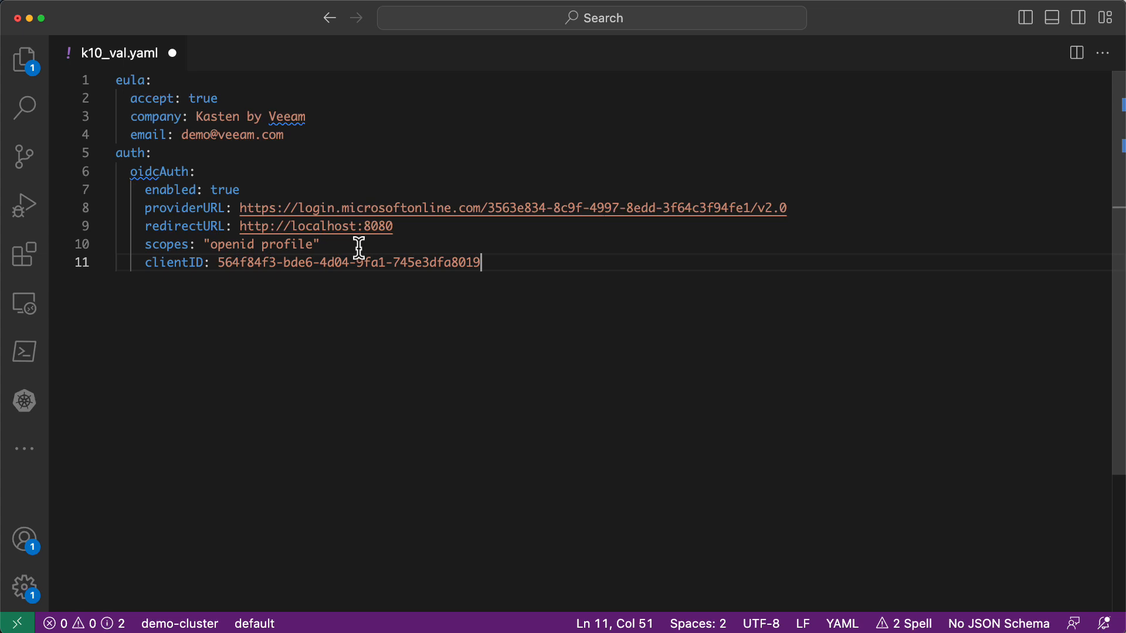
# Step: Add an empty clientSecret key on a new line below clientID
pyautogui.press('Return')
pyautogui.write('clie')
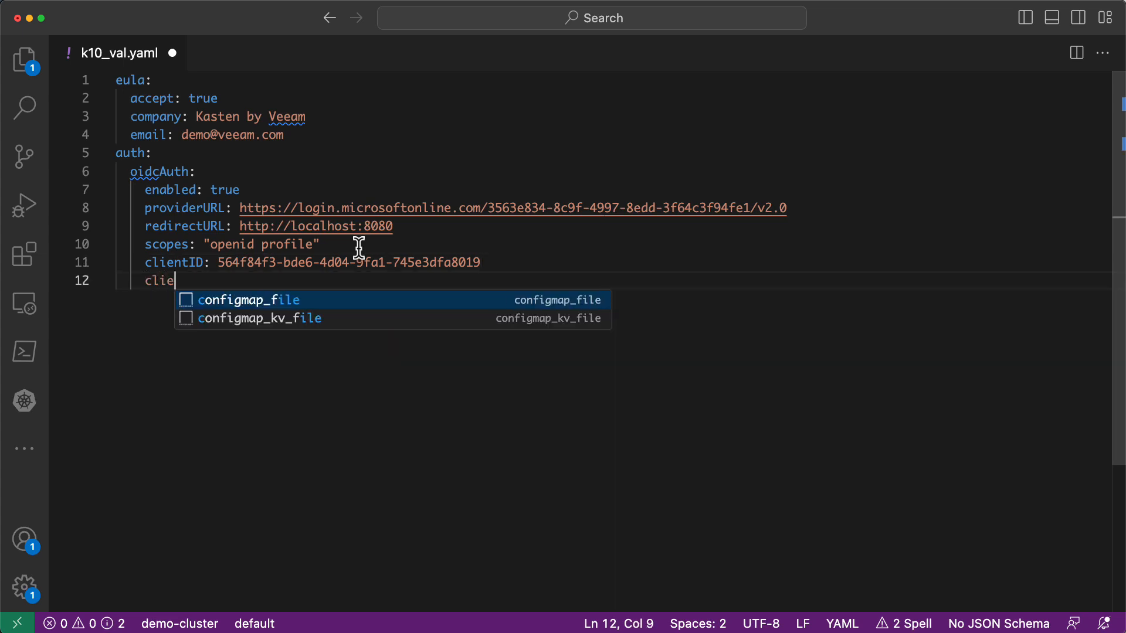
pyautogui.write('ntSecret:')
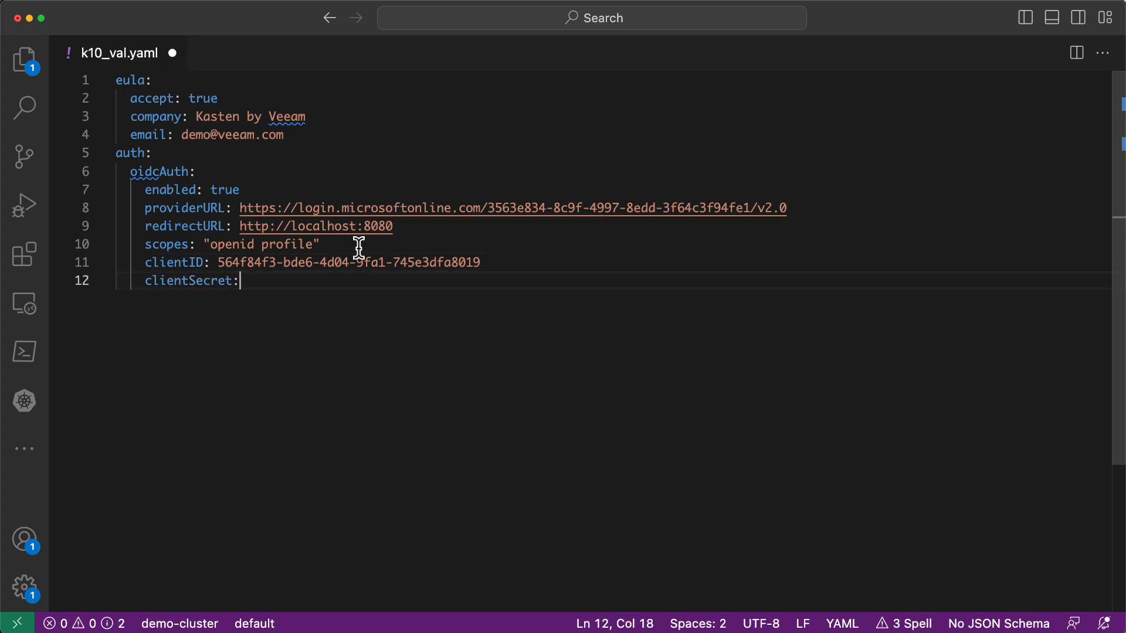
# Step: Create a client secret for the Kasten Dashboard app in the Azure portal, described as Kasten Dashboard, with the recommended 180-day expiry
pyautogui.press('super+Tab')
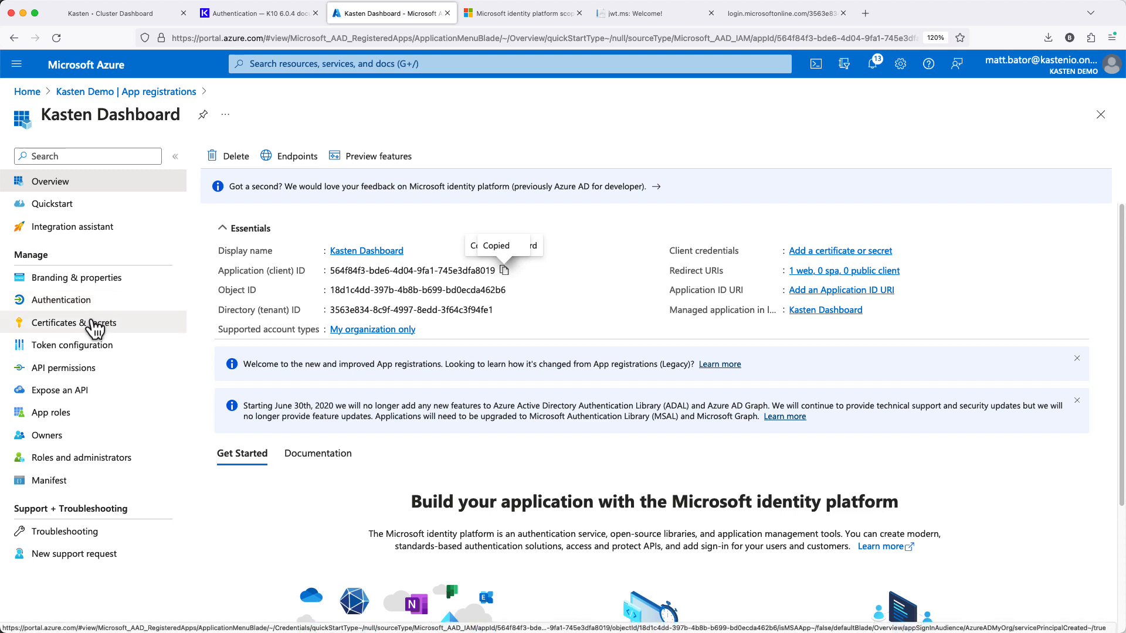
pyautogui.click(94, 326)
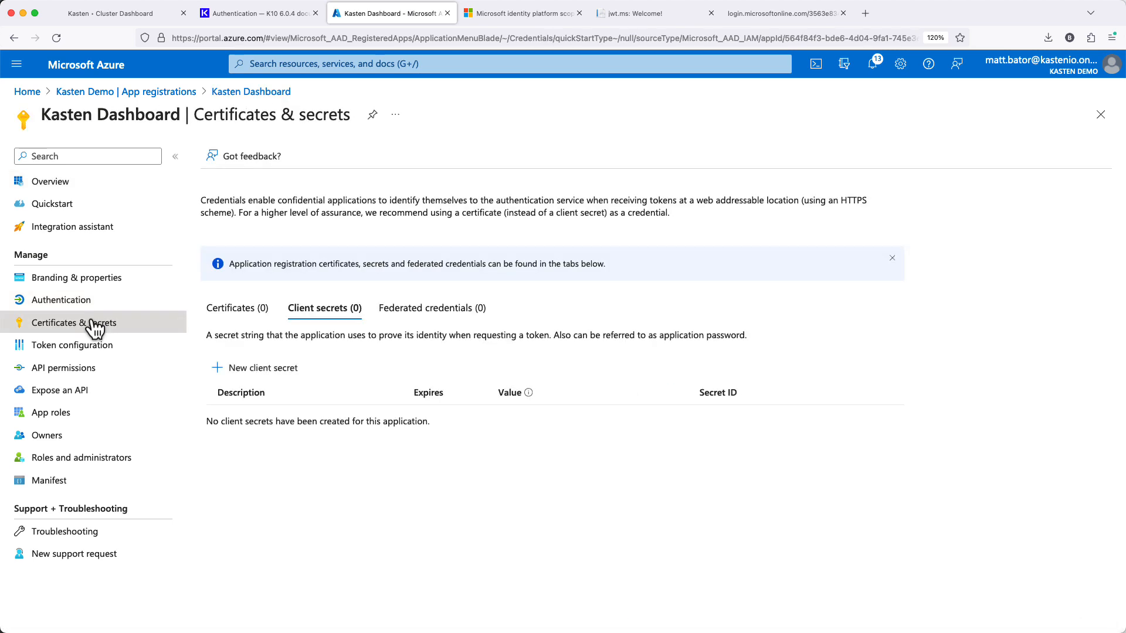
pyautogui.click(242, 368)
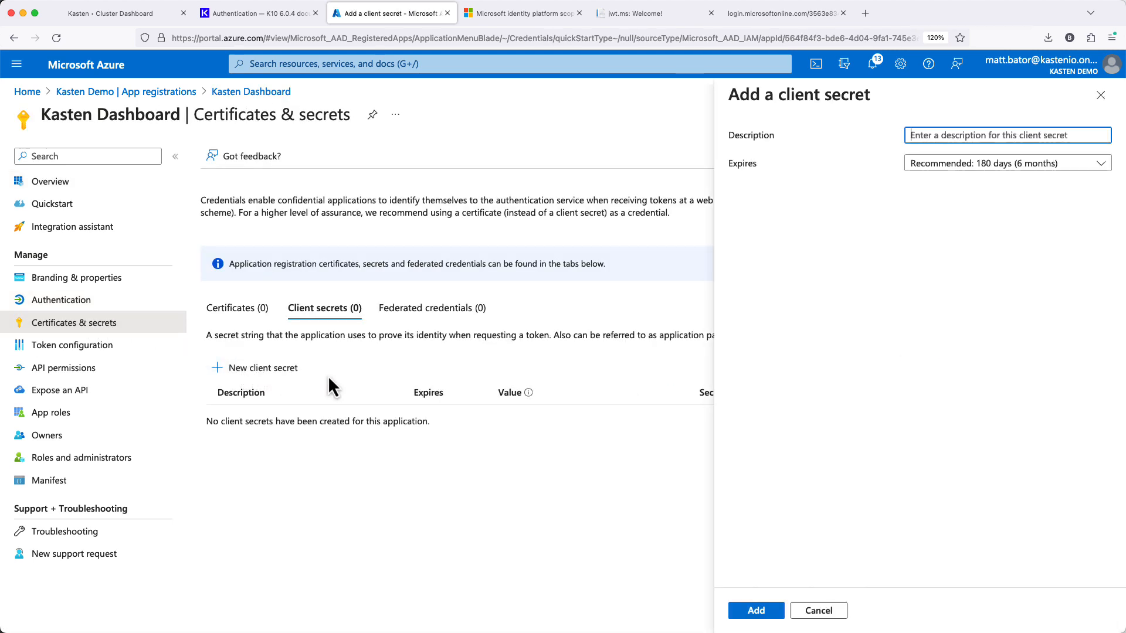
pyautogui.write('Kasten Dashboard')
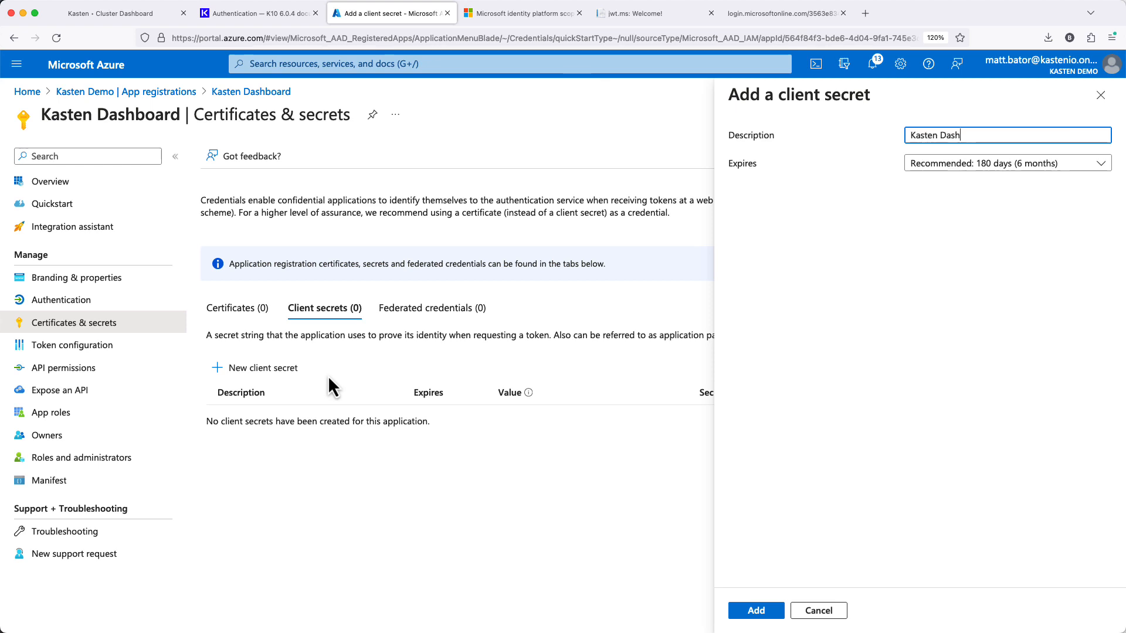
pyautogui.click(757, 613)
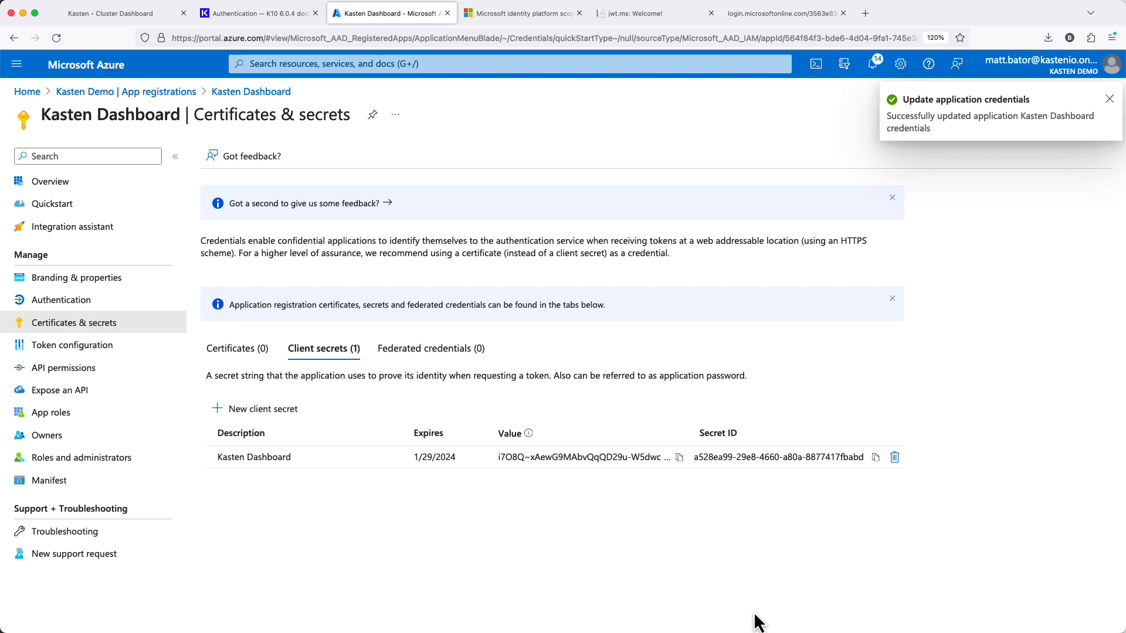
# Step: Copy the new client secret's value from Azure and paste it as the clientSecret value in k10_val.yaml
pyautogui.click(680, 460)
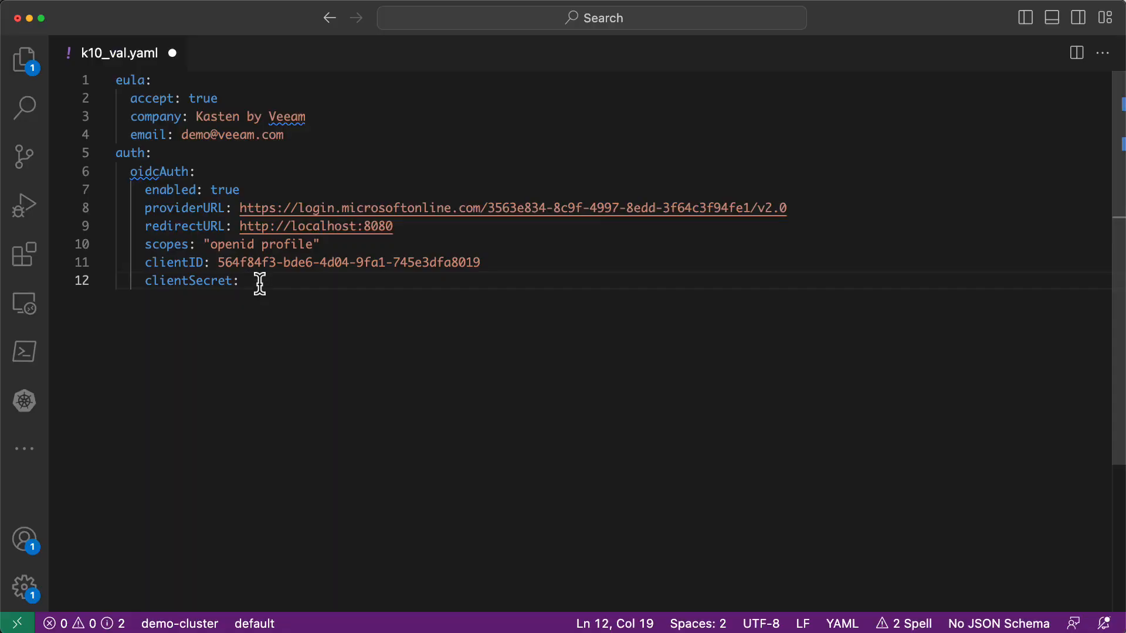
pyautogui.press('super+v')
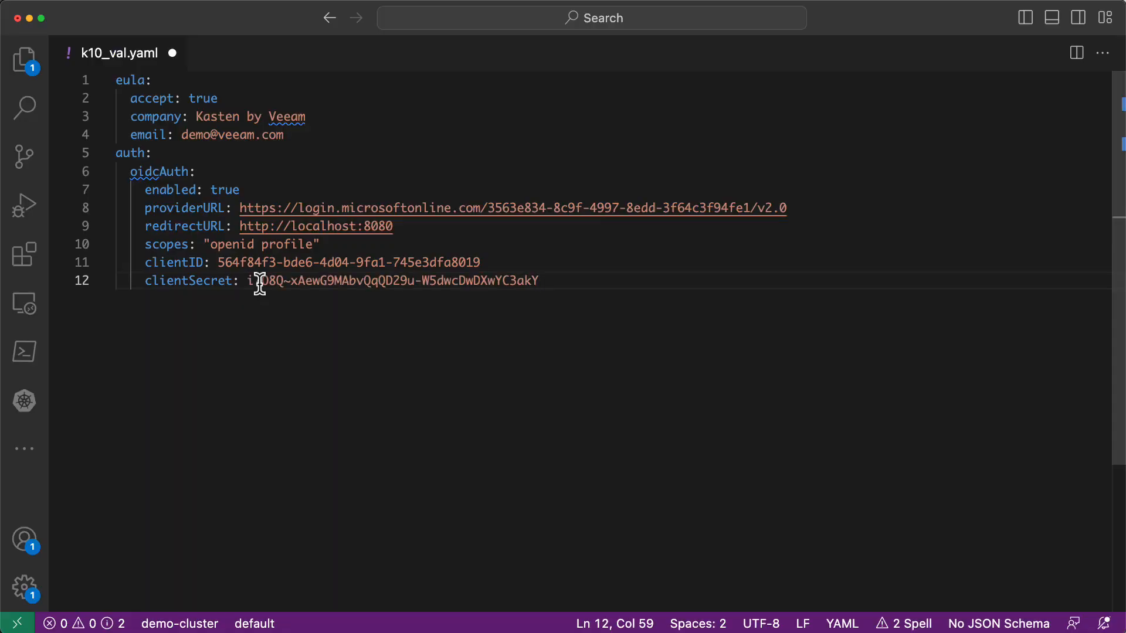
pyautogui.press('Return')
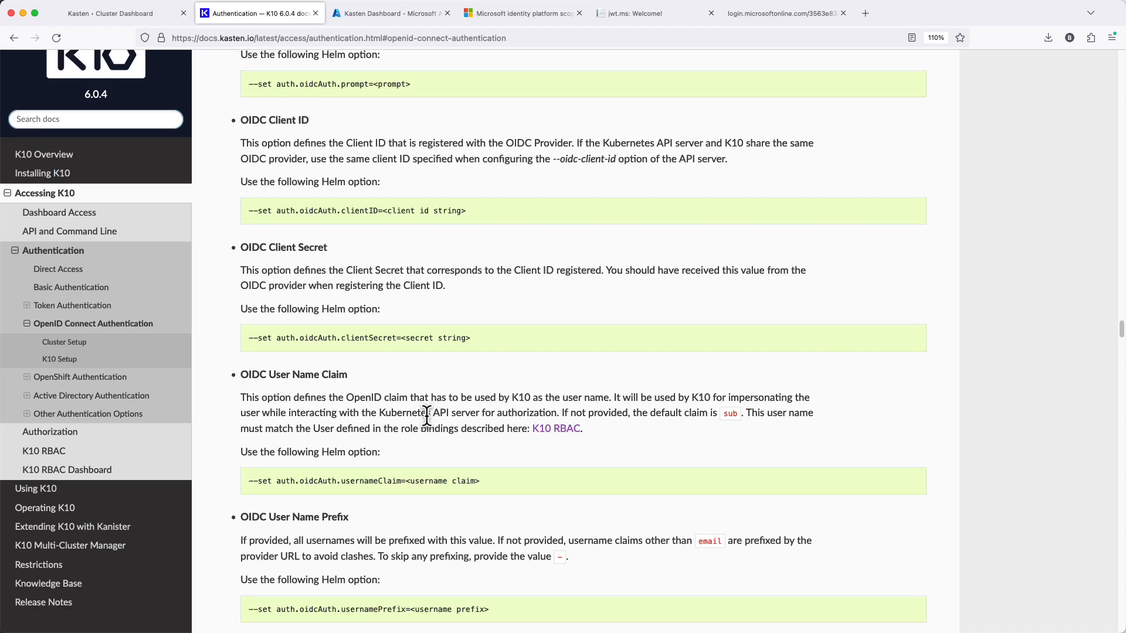
# Step: Check the OIDC user name claim options in the documentation and copy the preferred_username claim name from the sample token on jwt.ms
pyautogui.scroll(-5, 427, 415)
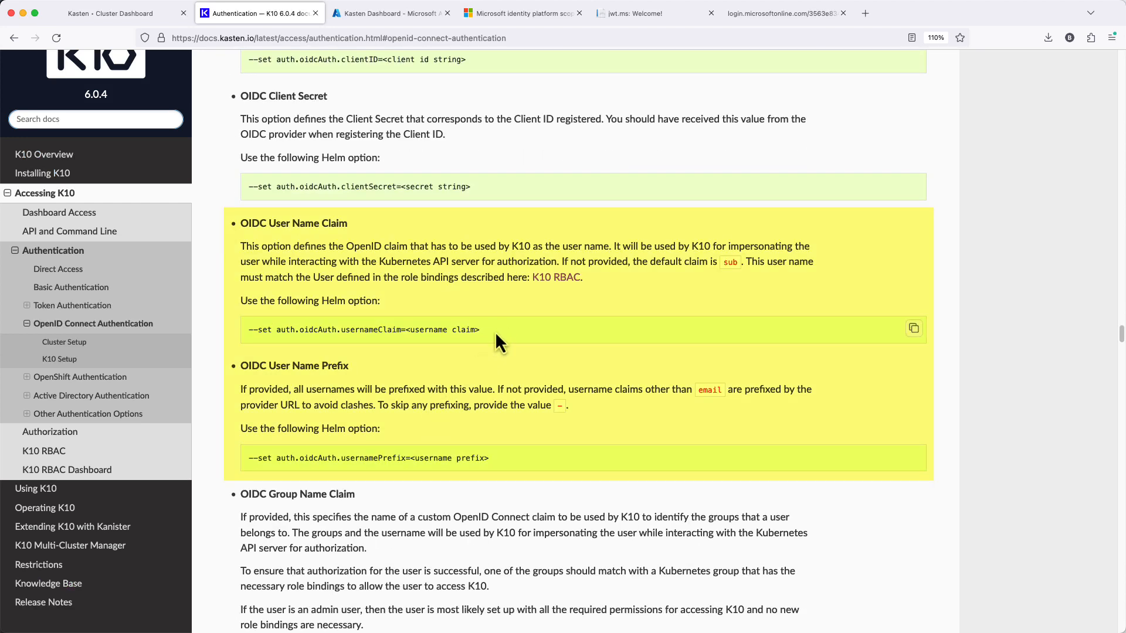
pyautogui.click(636, 13)
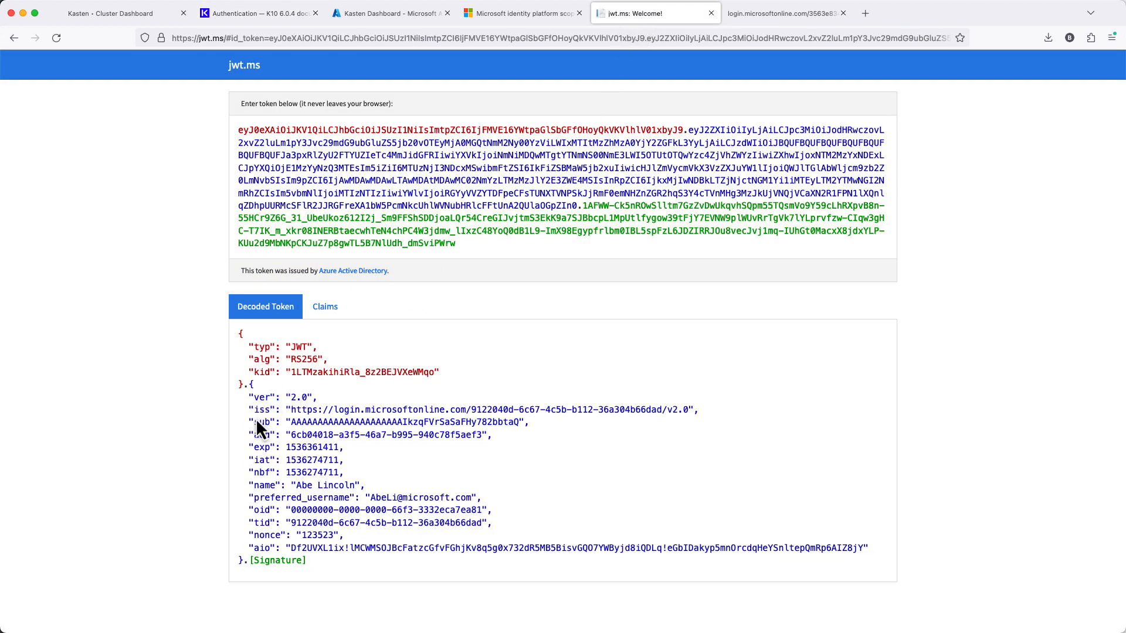
pyautogui.moveTo(248, 422); pyautogui.dragTo(558, 425)
pyautogui.click(558, 426)
pyautogui.moveTo(247, 497); pyautogui.dragTo(493, 502)
# Step: Add usernameClaim: preferred_username under oidcAuth in k10_val.yaml, below clientSecret
pyautogui.press('super+Tab')
pyautogui.write('usernameClaim:')
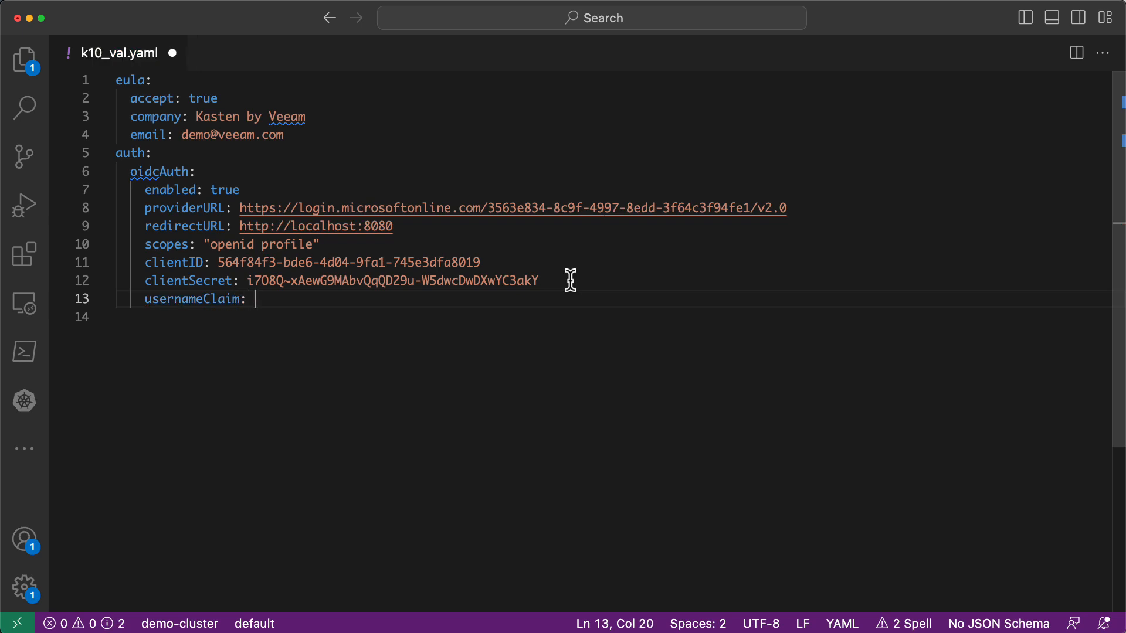
pyautogui.press('super+v')
pyautogui.press('Return')
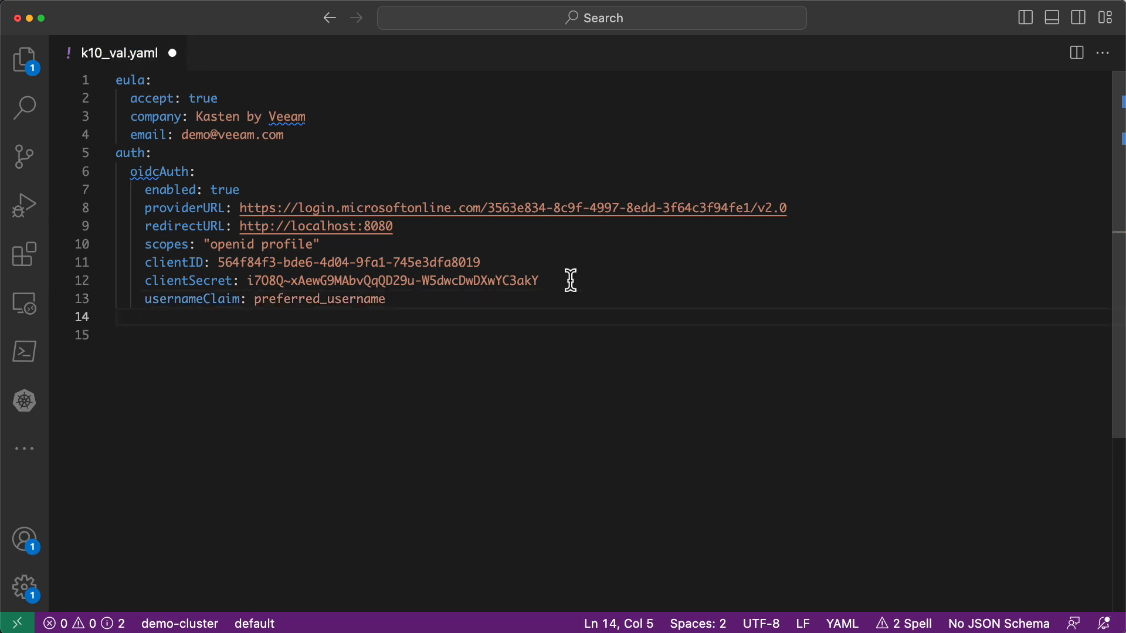
# Step: Add usernamePrefix: "-" under oidcAuth in k10_val.yaml, below usernameClaim
pyautogui.write('usernamePre')
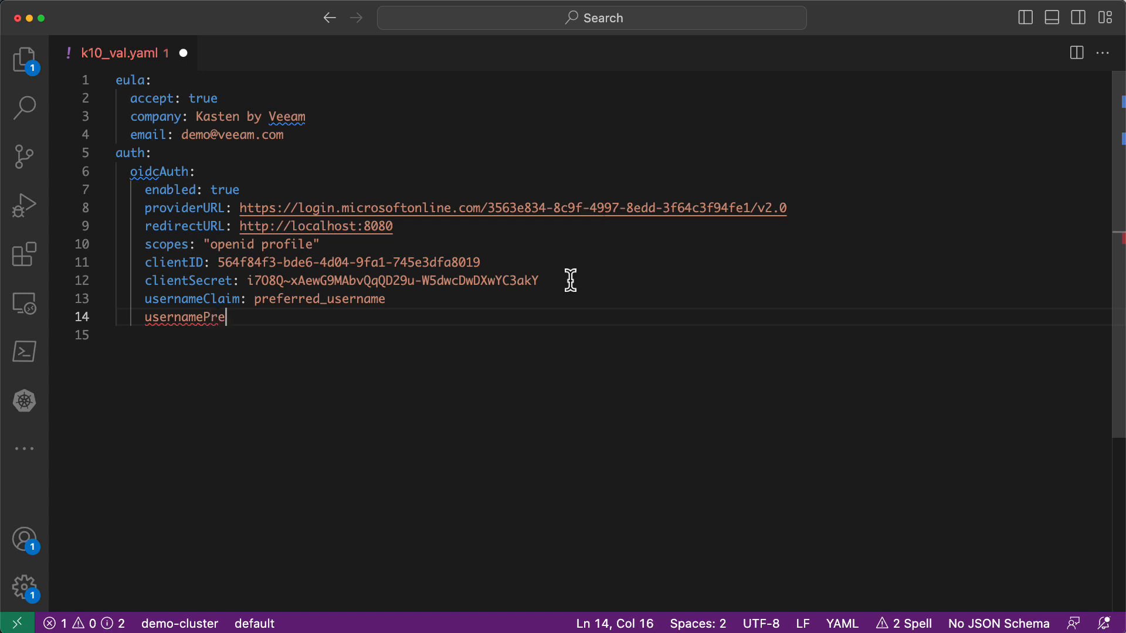
pyautogui.write('fix: "-"')
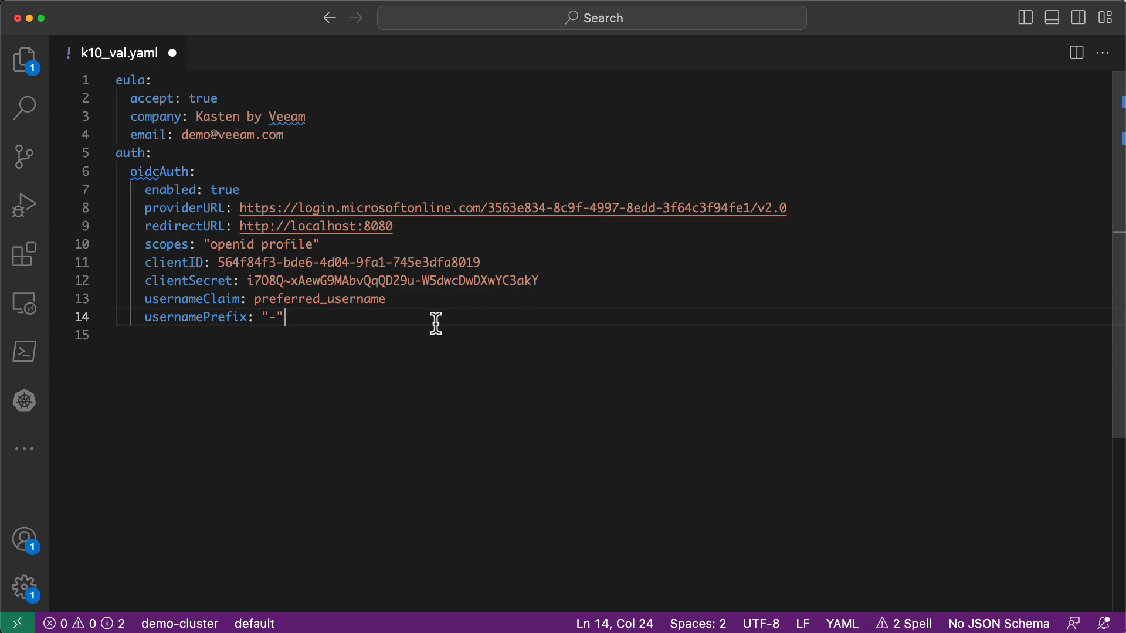
# Step: Check the OIDC Group Name Claim documentation and add a groups claim for security groups to the Kasten Dashboard app's token configuration in Azure
pyautogui.press('super+Tab')
pyautogui.scroll(-5, 378, 341)
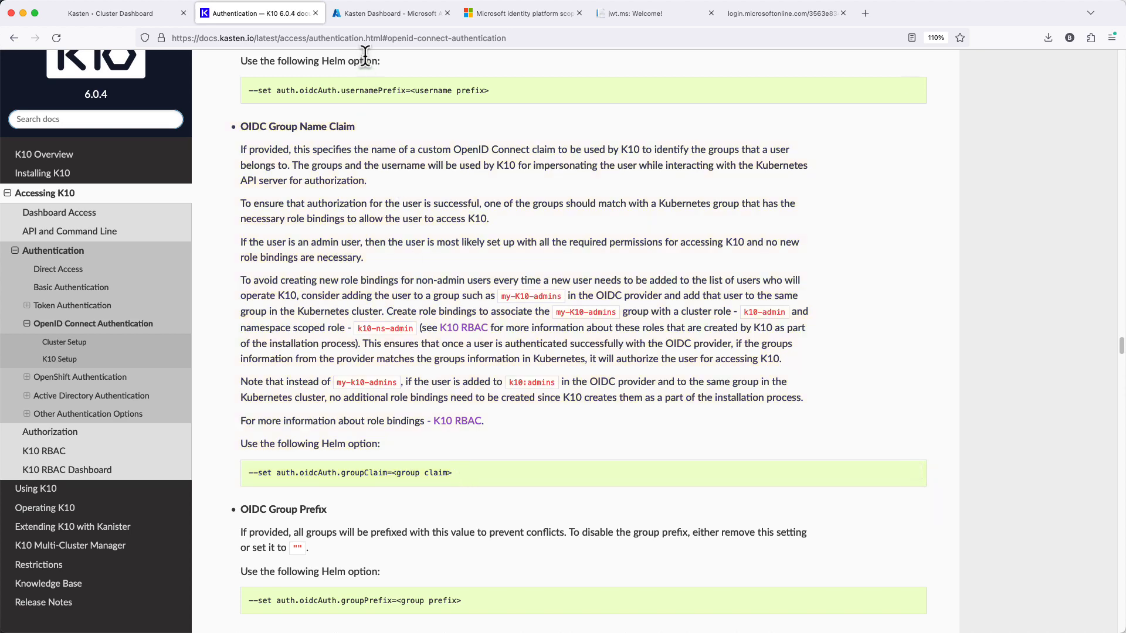
pyautogui.click(362, 14)
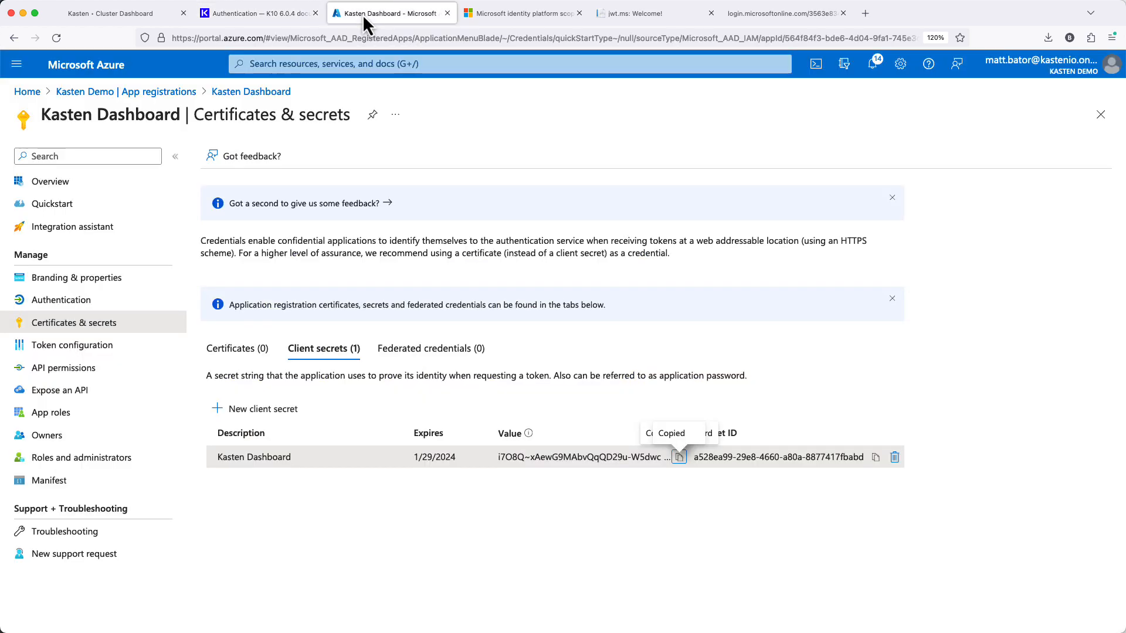
pyautogui.click(82, 347)
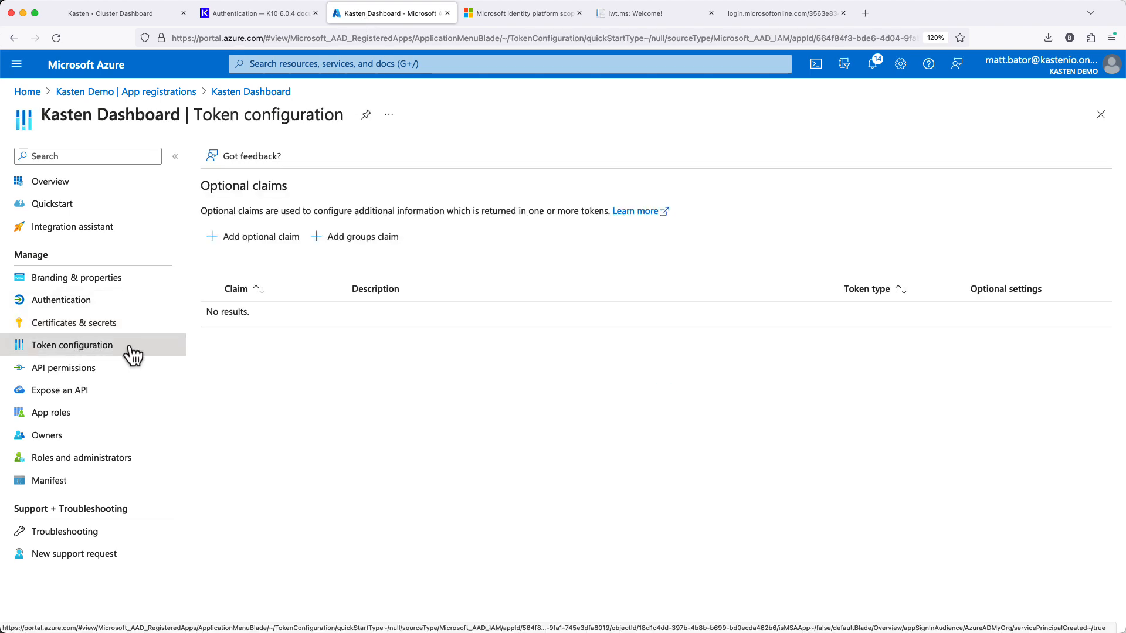
pyautogui.click(359, 238)
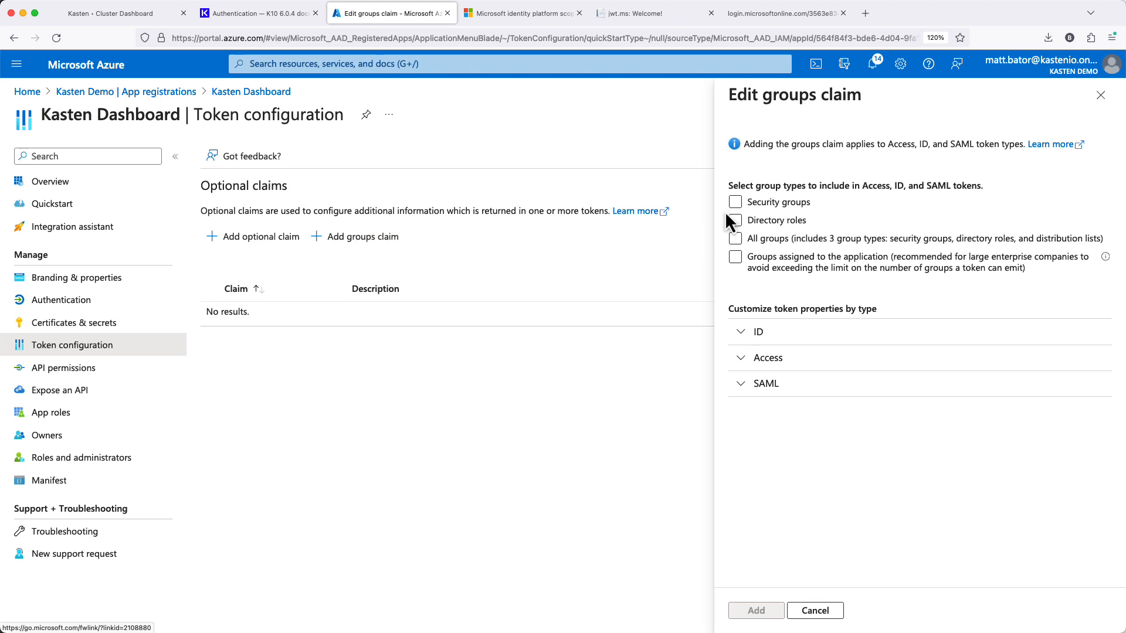
pyautogui.click(735, 202)
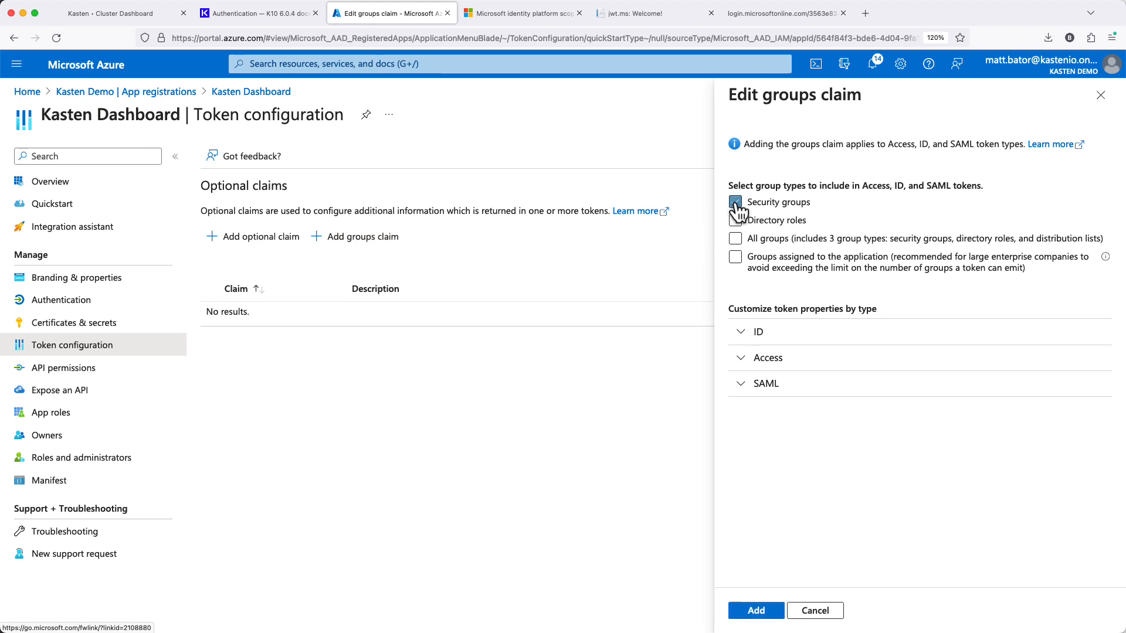
pyautogui.click(748, 615)
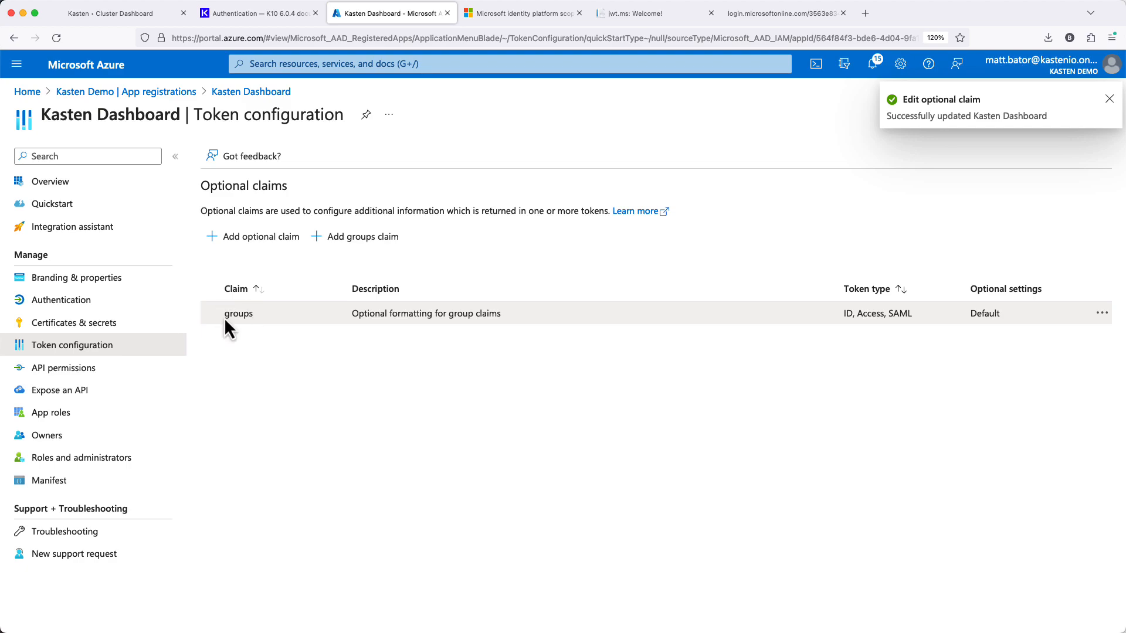
# Step: Add groupClaim: groups below usernamePrefix in k10_val.yaml and save the file
pyautogui.press('super+Tab')
pyautogui.write('group')
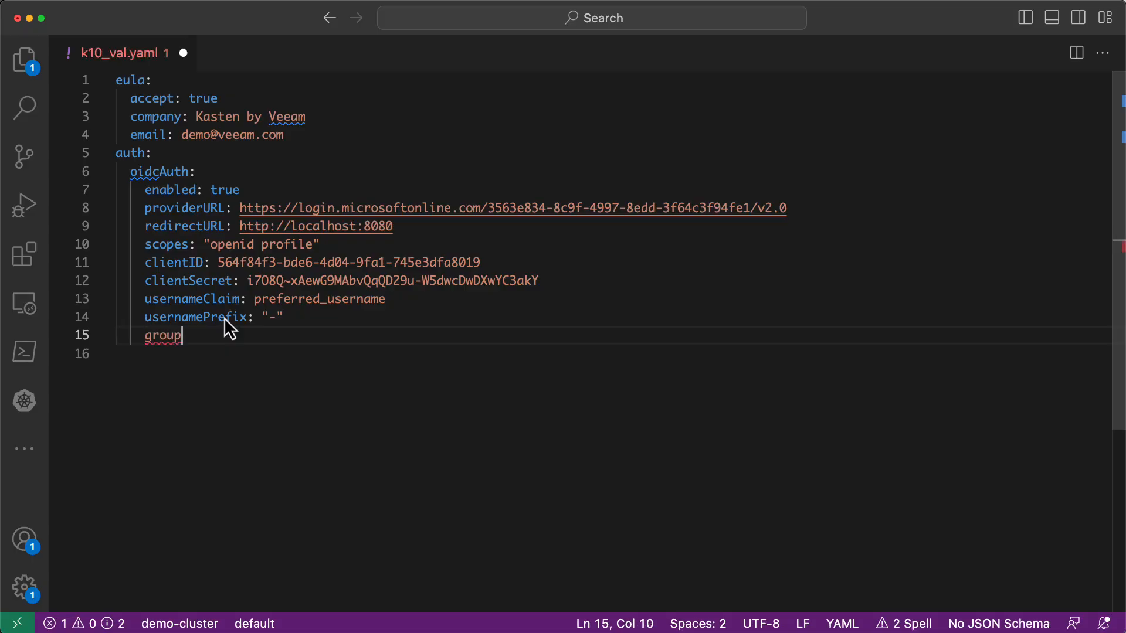
pyautogui.write('Claim:')
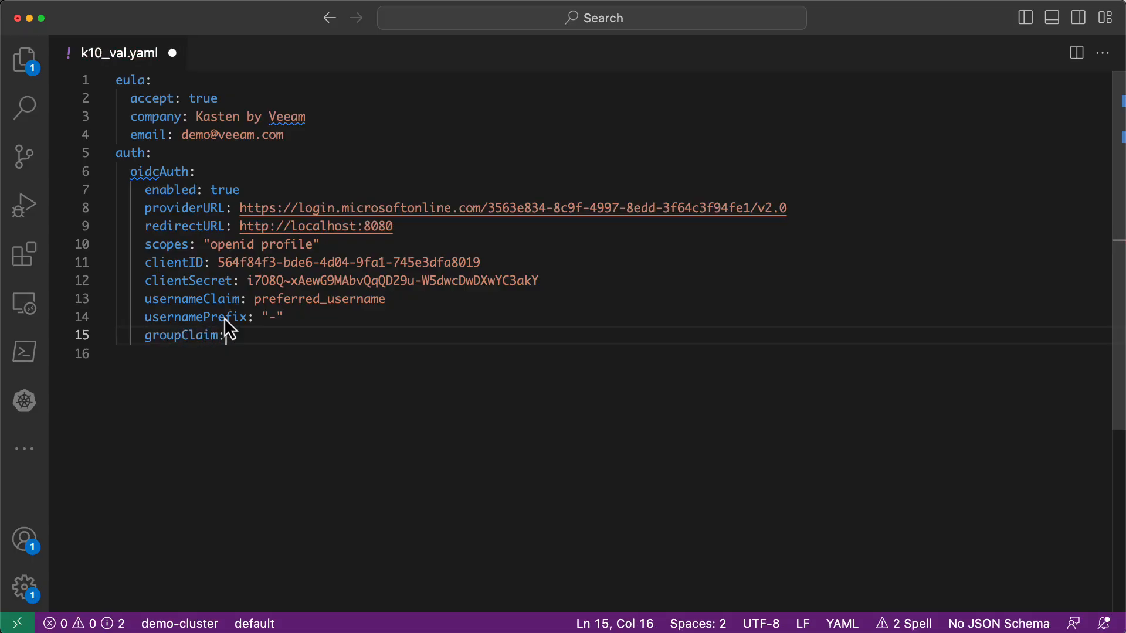
pyautogui.write(' groups')
pyautogui.click(69, 7)
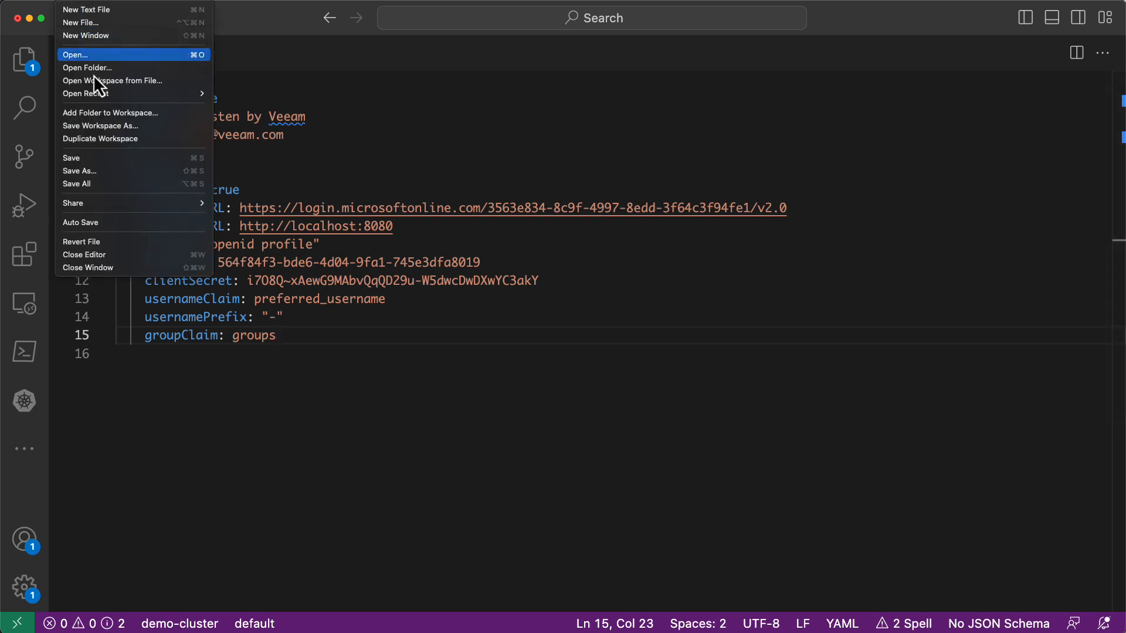
pyautogui.click(100, 160)
# Step: In the terminal, run helm upgrade k10 kasten/k10 -n kasten-io -f k10_val.yaml --version 6.0.4 and check the kasten-io pods in the running watch
pyautogui.press('super+Tab')
pyautogui.write('h')
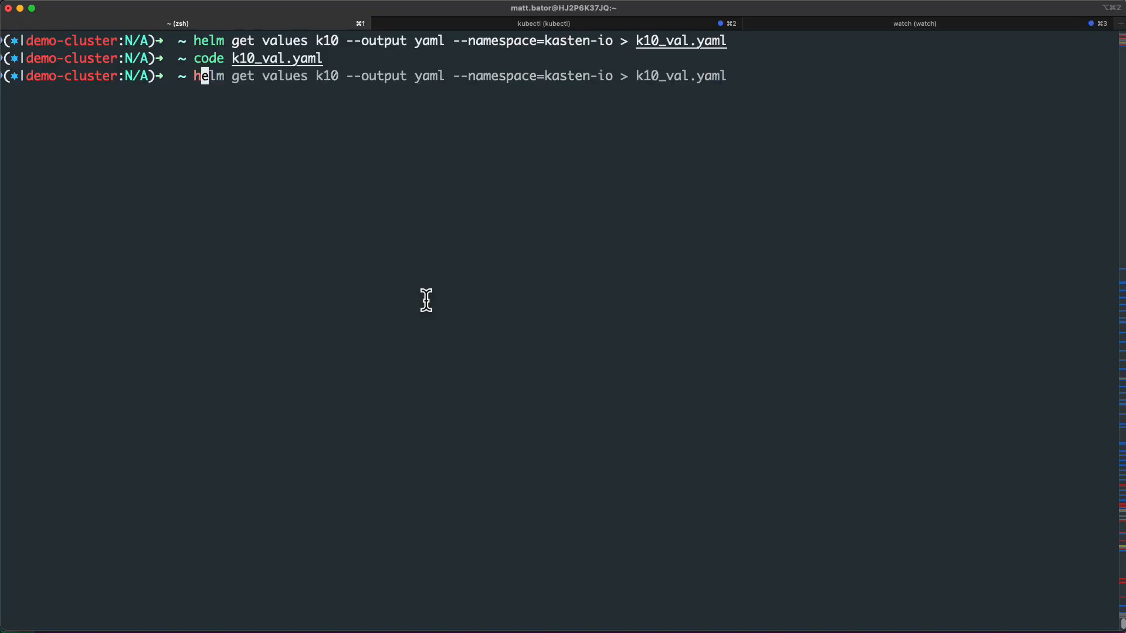
pyautogui.write('elm up')
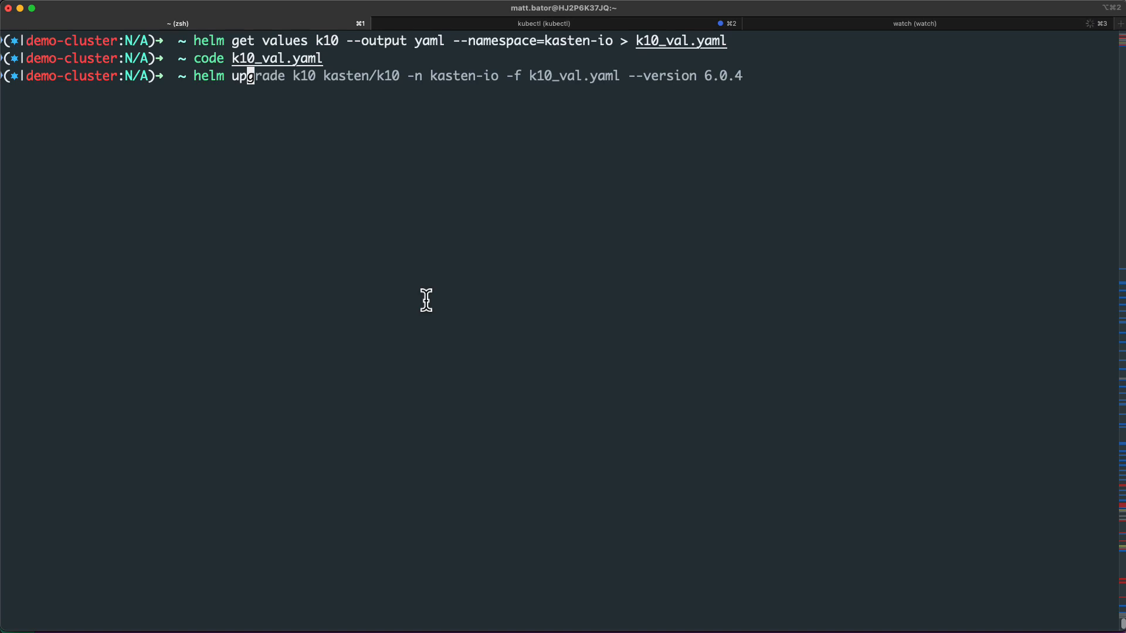
pyautogui.press('Right')
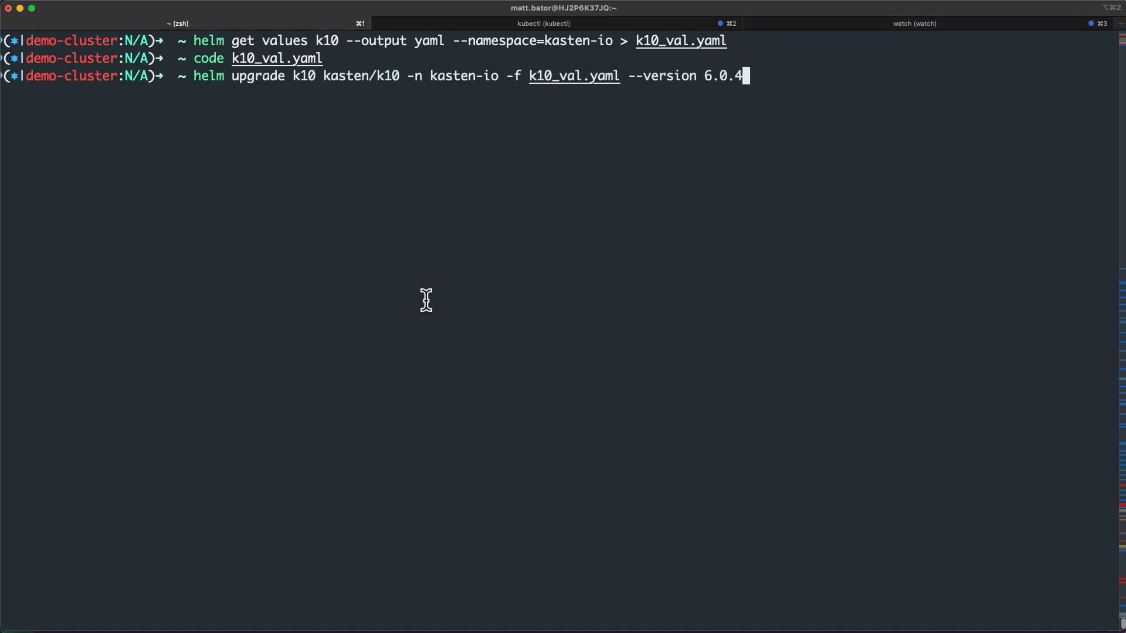
pyautogui.press('Return')
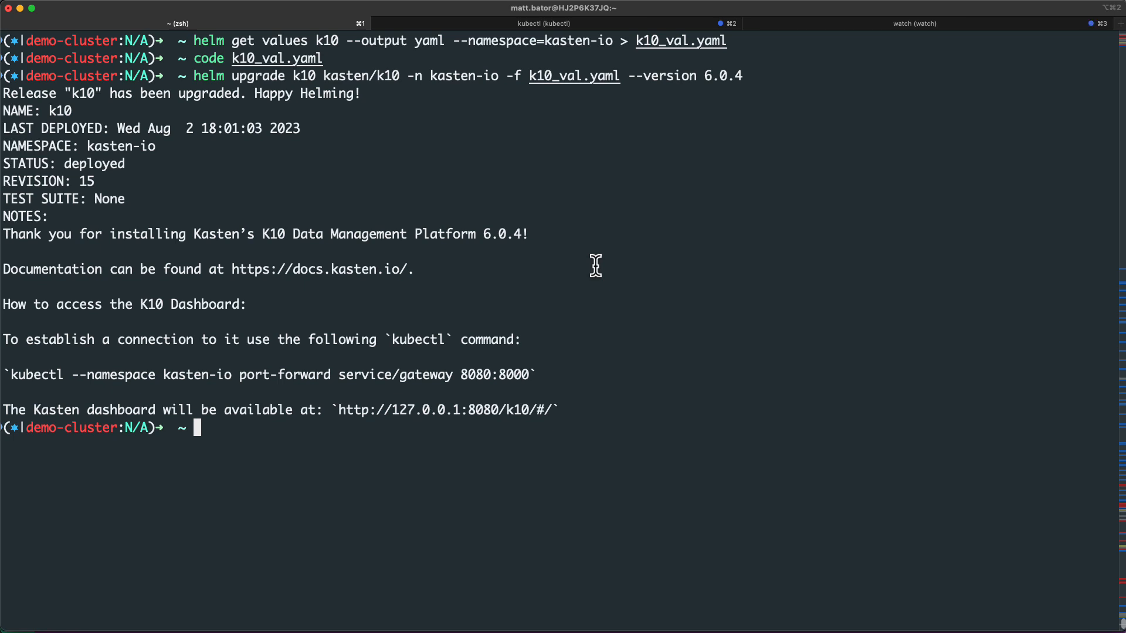
pyautogui.click(858, 24)
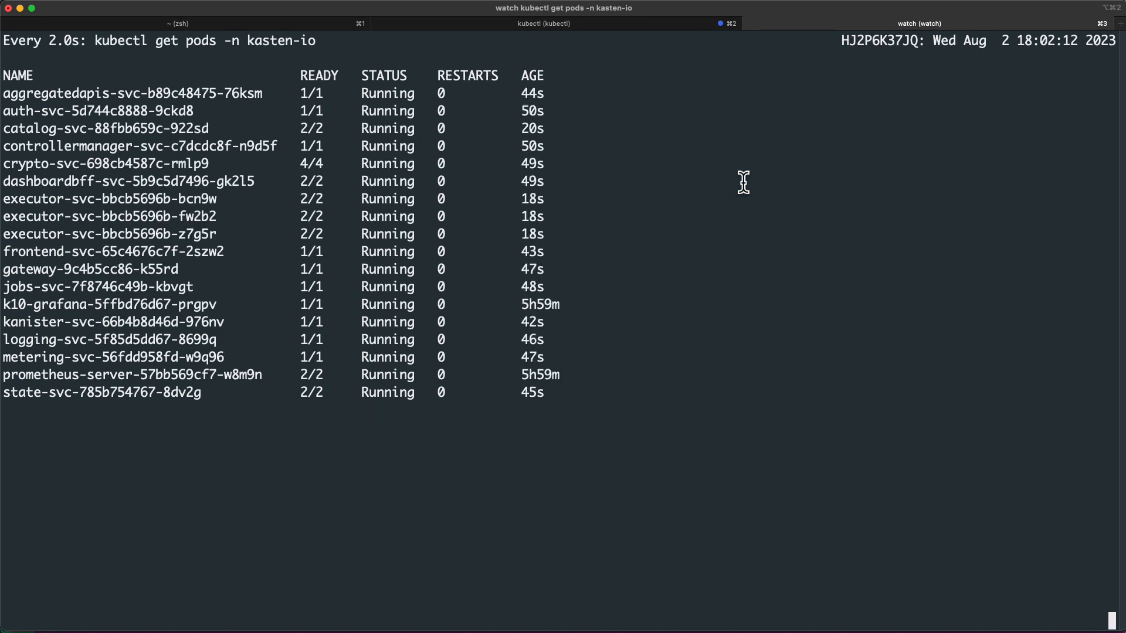
# Step: Open the K10 dashboard at localhost:8080/k10/ in a new browser tab
pyautogui.press('super+Tab')
pyautogui.click(736, 13)
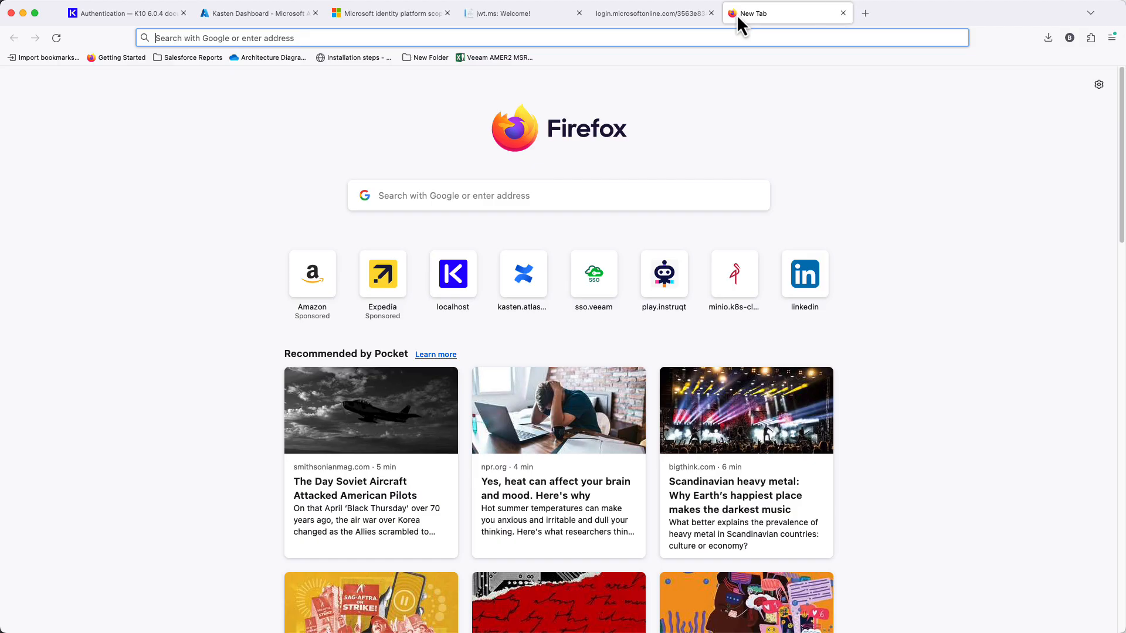
pyautogui.write('localhost:8080/')
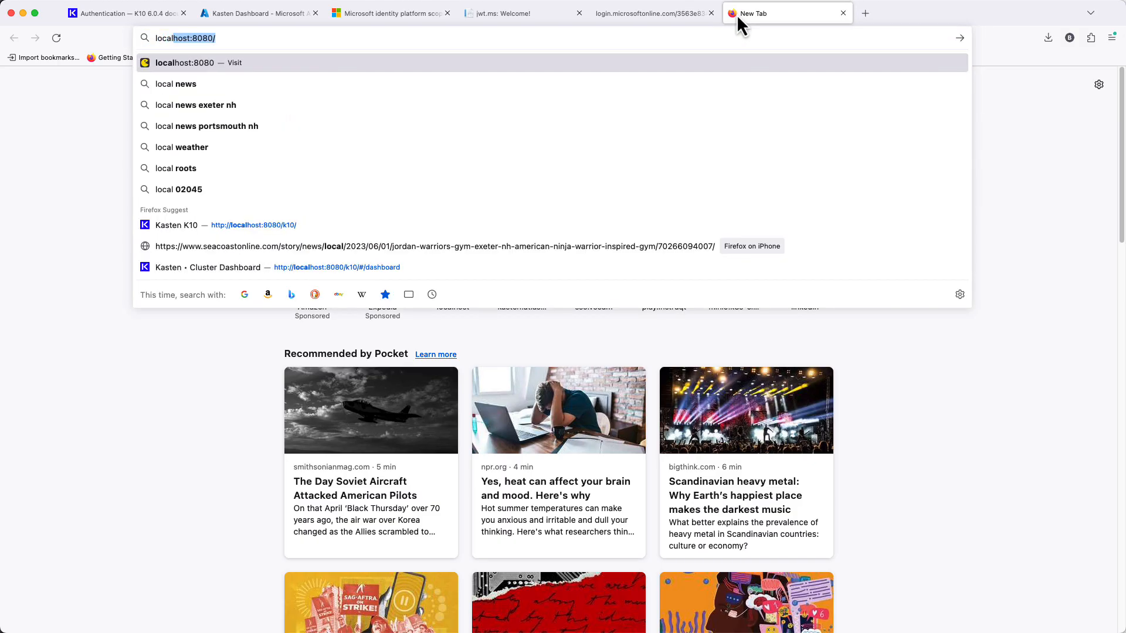
pyautogui.click(503, 224)
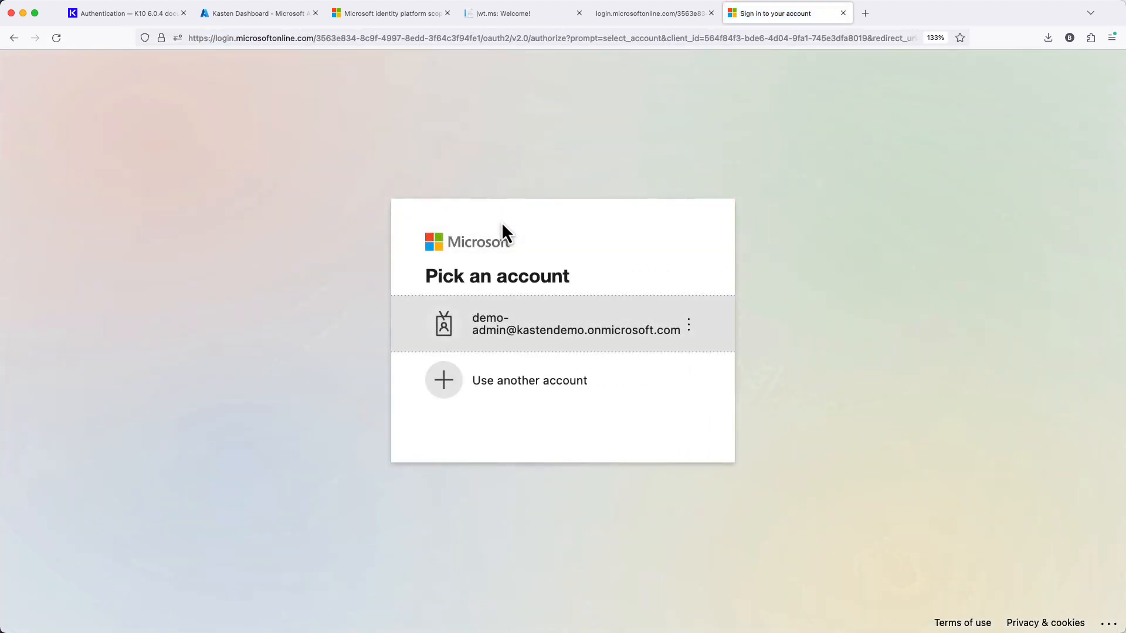
# Step: Sign in with the demo admin account and its password, choose to stay signed in, and open the user menu on the K10 dashboard
pyautogui.click(557, 325)
pyautogui.write('***')
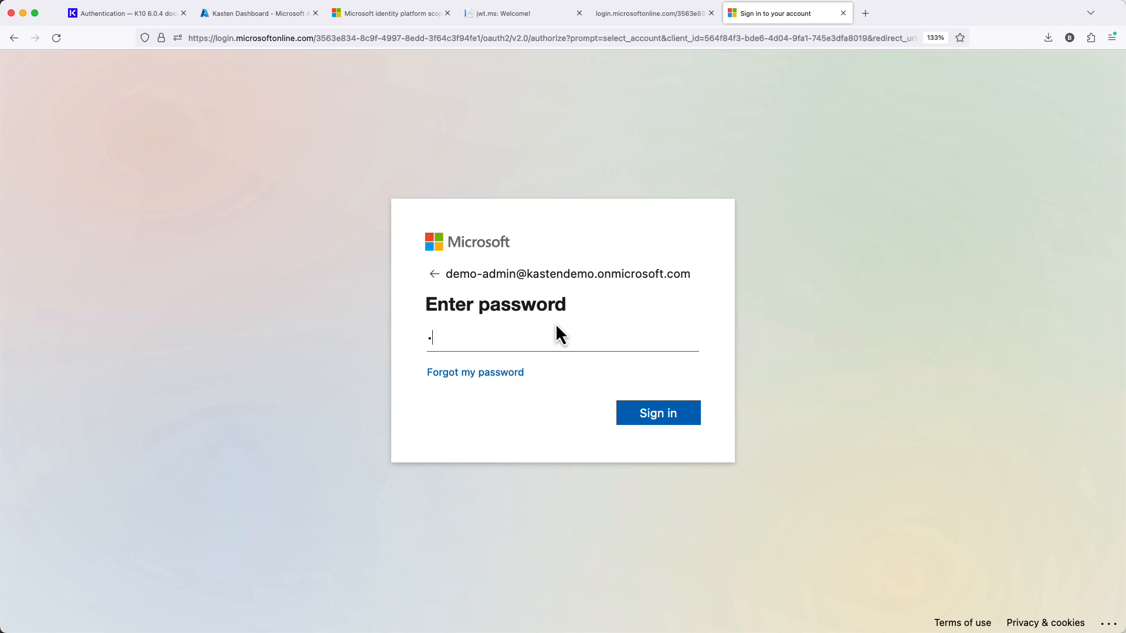
pyautogui.write('******')
pyautogui.press('Return')
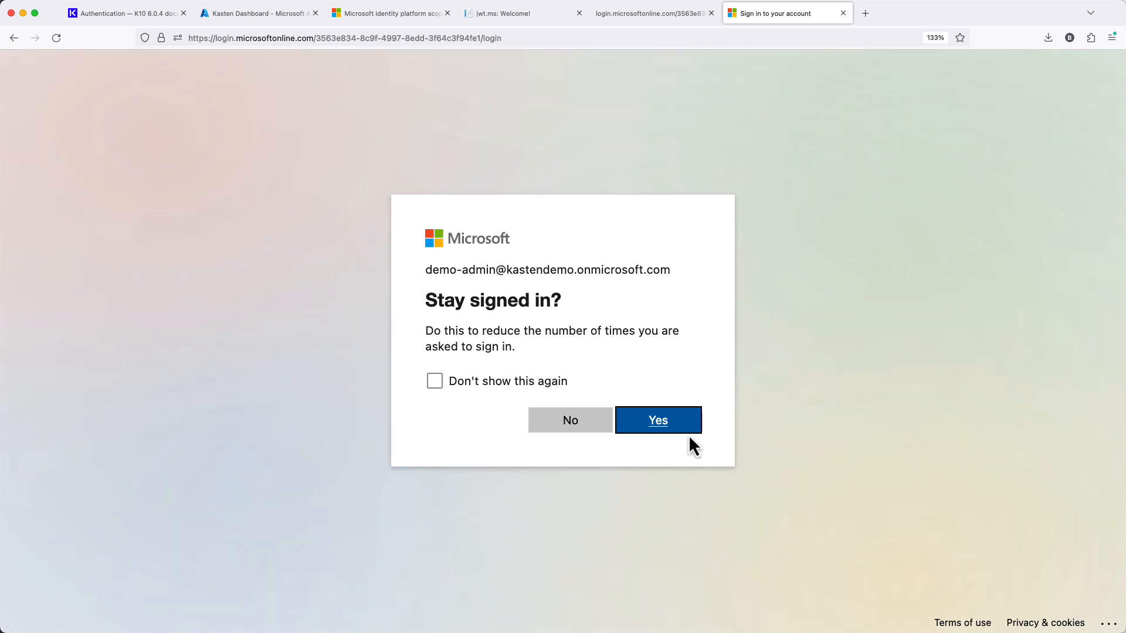
pyautogui.click(682, 424)
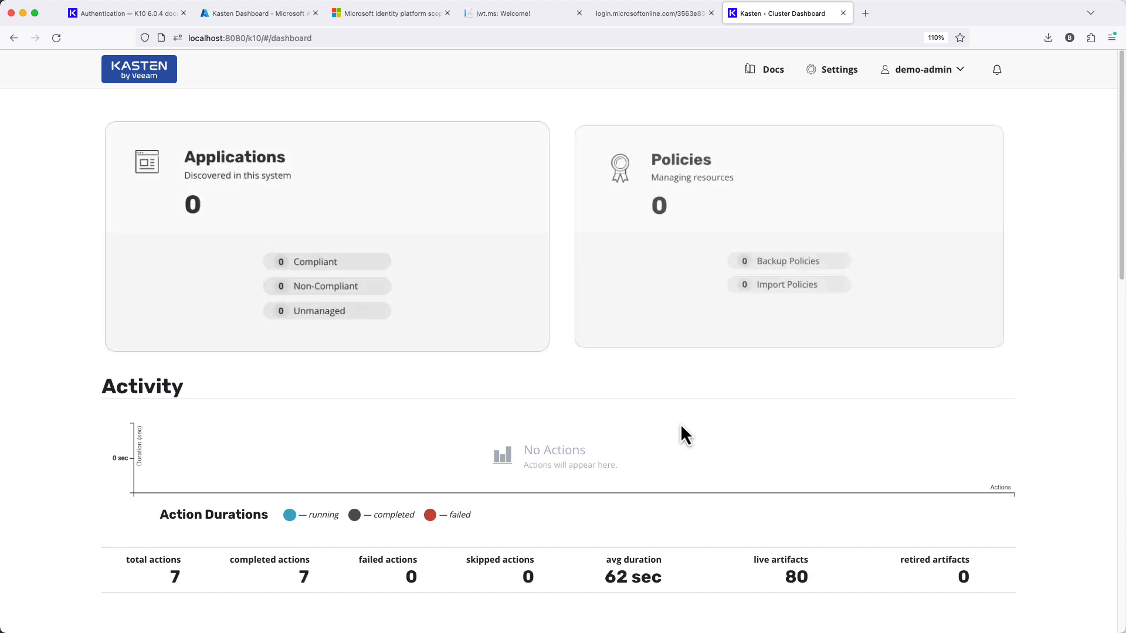
pyautogui.click(962, 76)
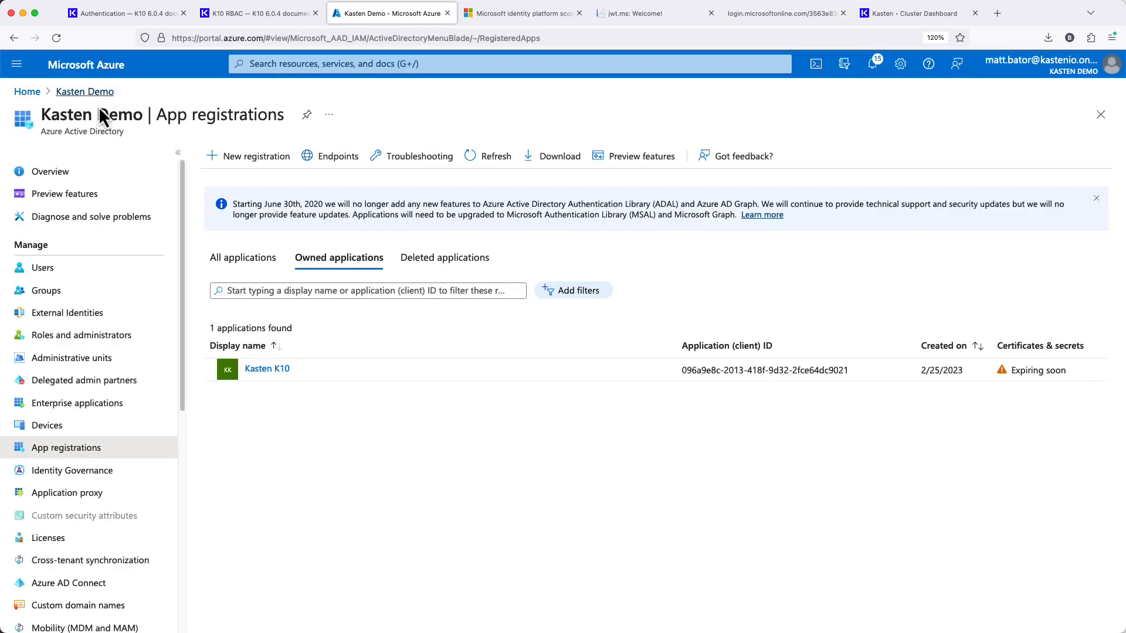
# Step: In Azure Active Directory, open the demo admin user's kasten-admins group and copy the group's object ID
pyautogui.click(46, 271)
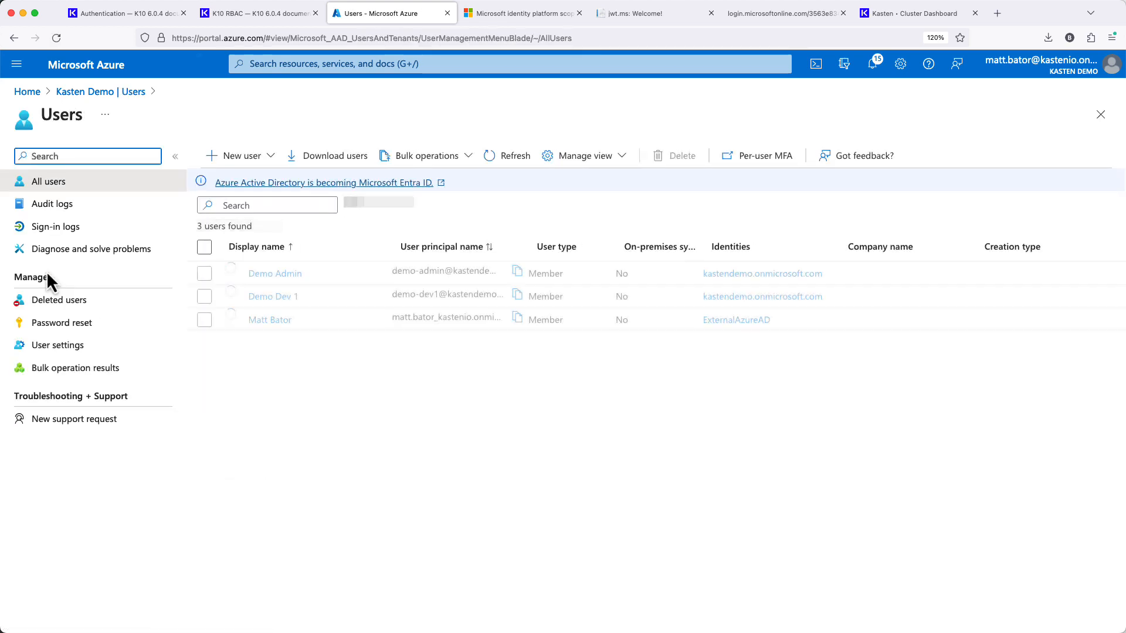
pyautogui.click(273, 279)
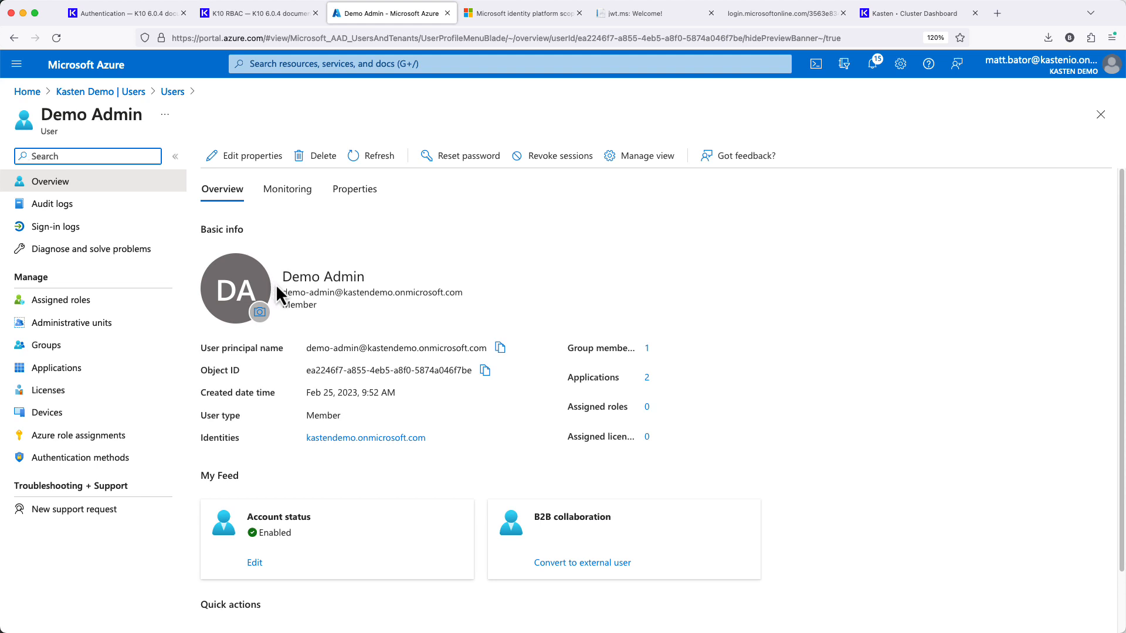
pyautogui.click(648, 351)
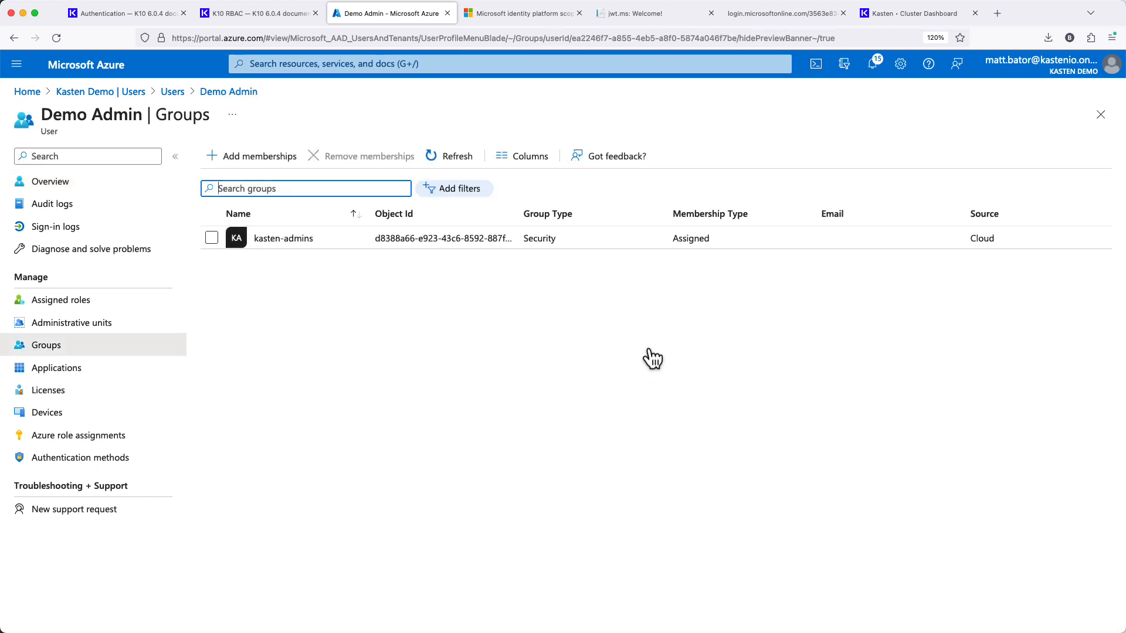
pyautogui.click(387, 241)
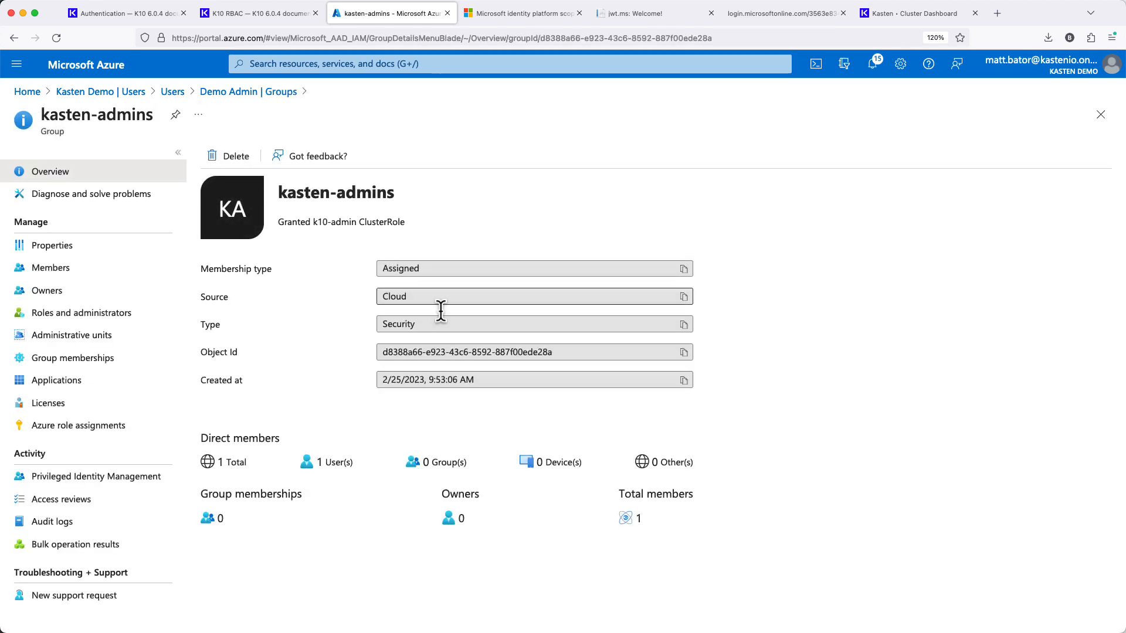
pyautogui.click(684, 353)
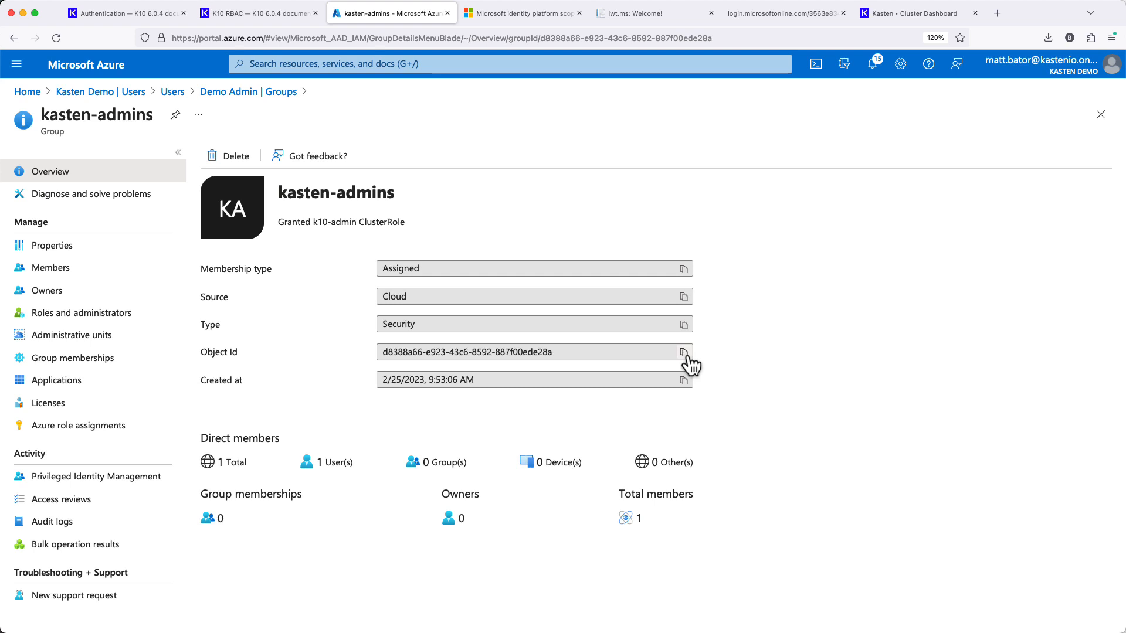
pyautogui.click(684, 352)
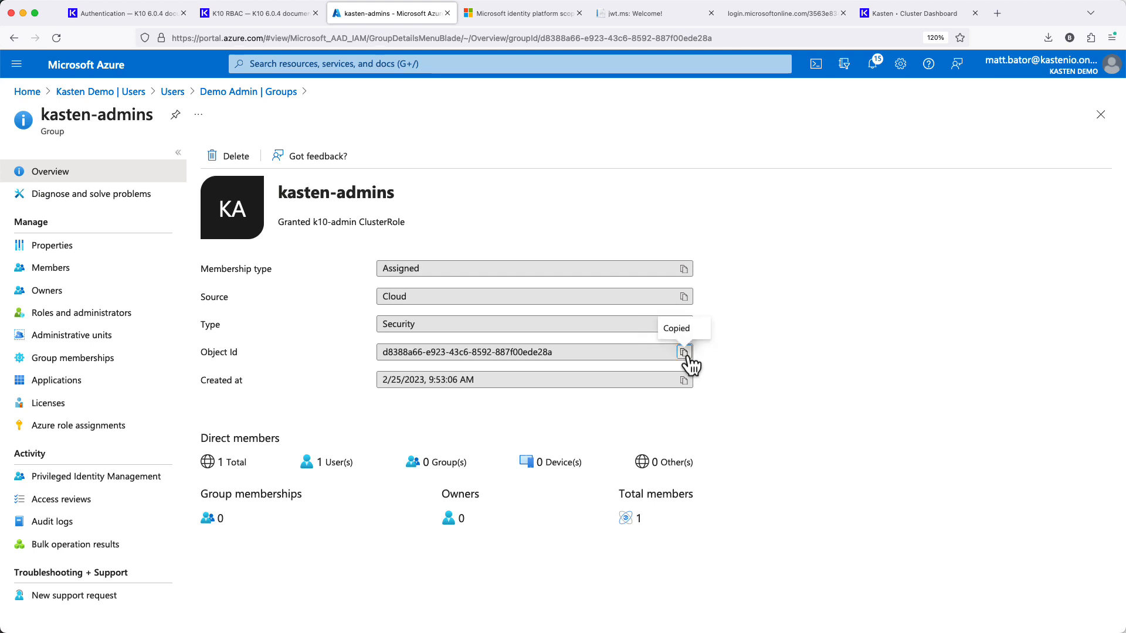
# Step: In the terminal, create clusterrolebinding k10-admins-crb with kubectl, binding clusterrole k10-admin to the kasten-admins group's object ID
pyautogui.press('super+Tab')
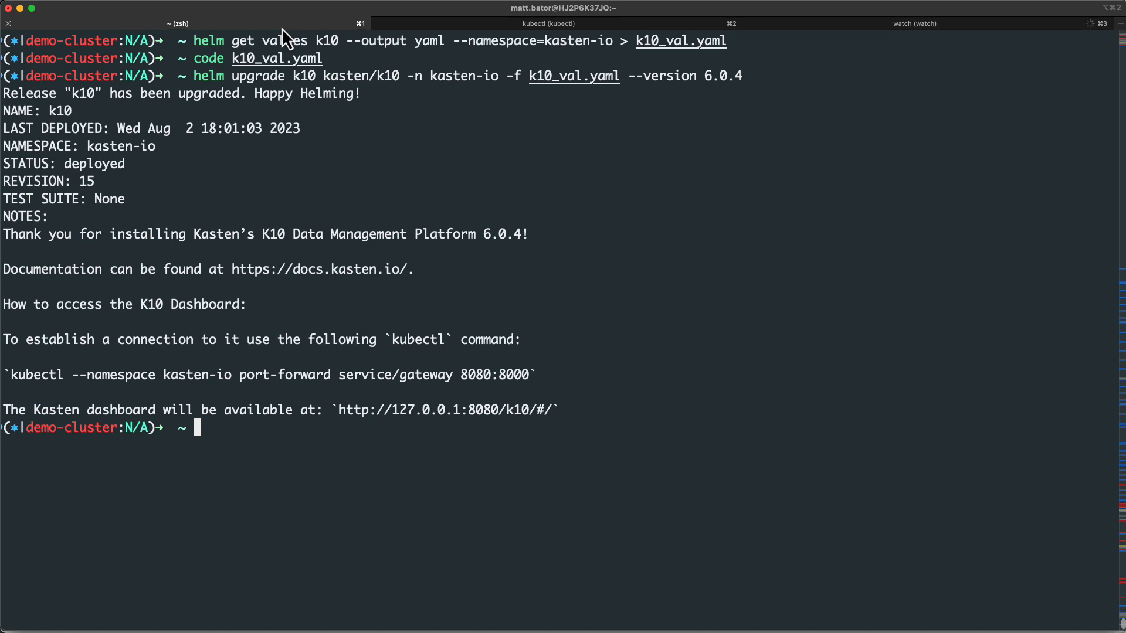
pyautogui.write('kubectl create')
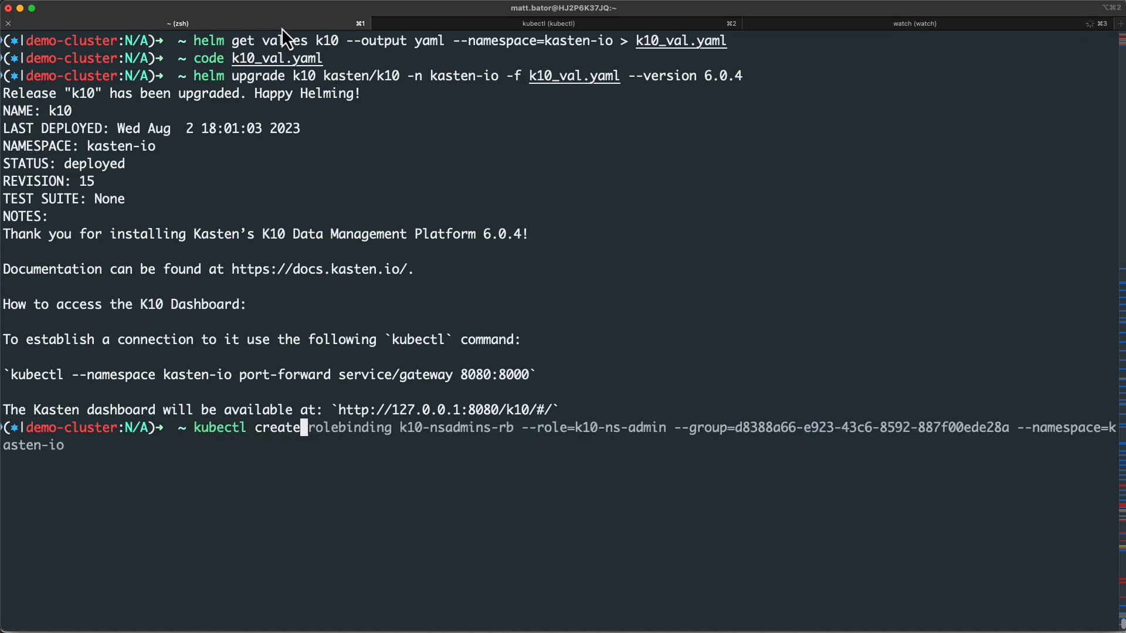
pyautogui.write(' cl')
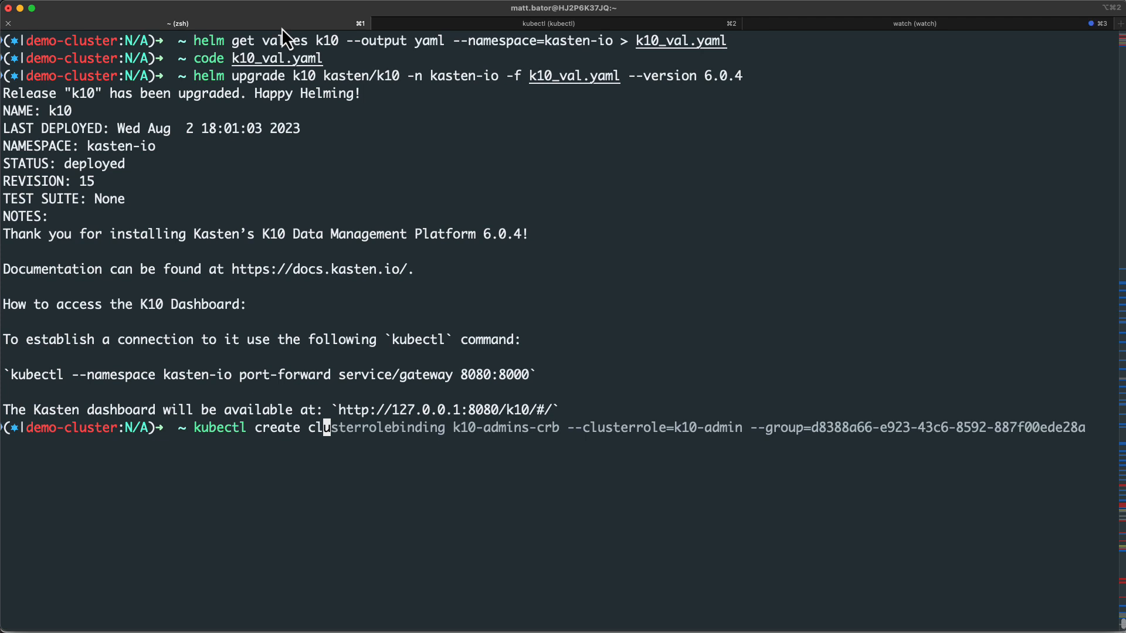
pyautogui.press('Right')
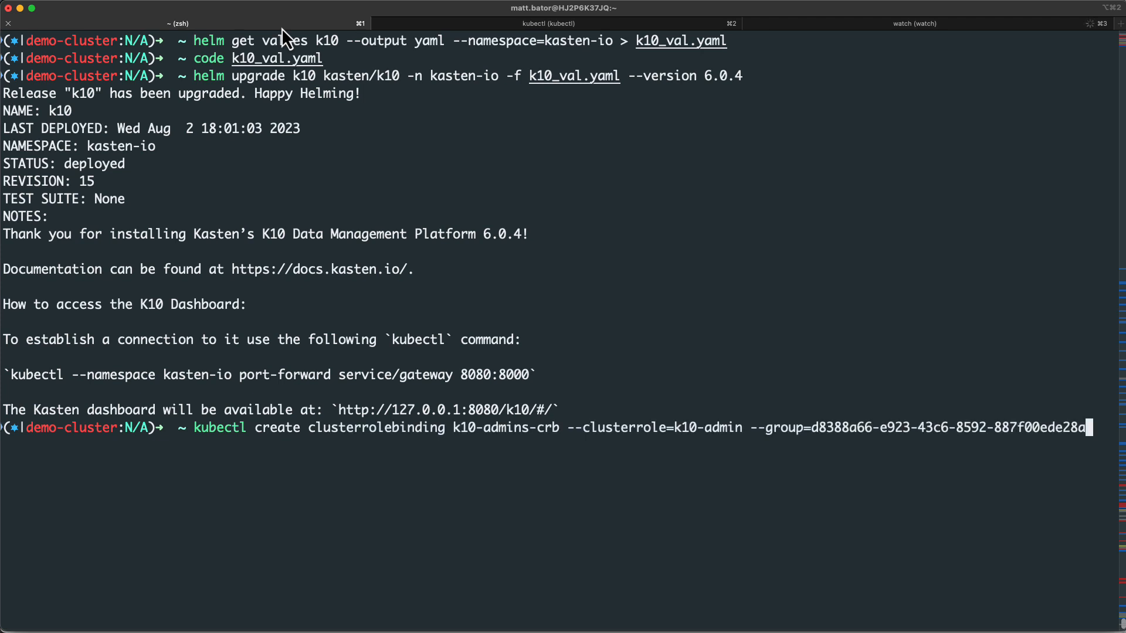
pyautogui.press('Return')
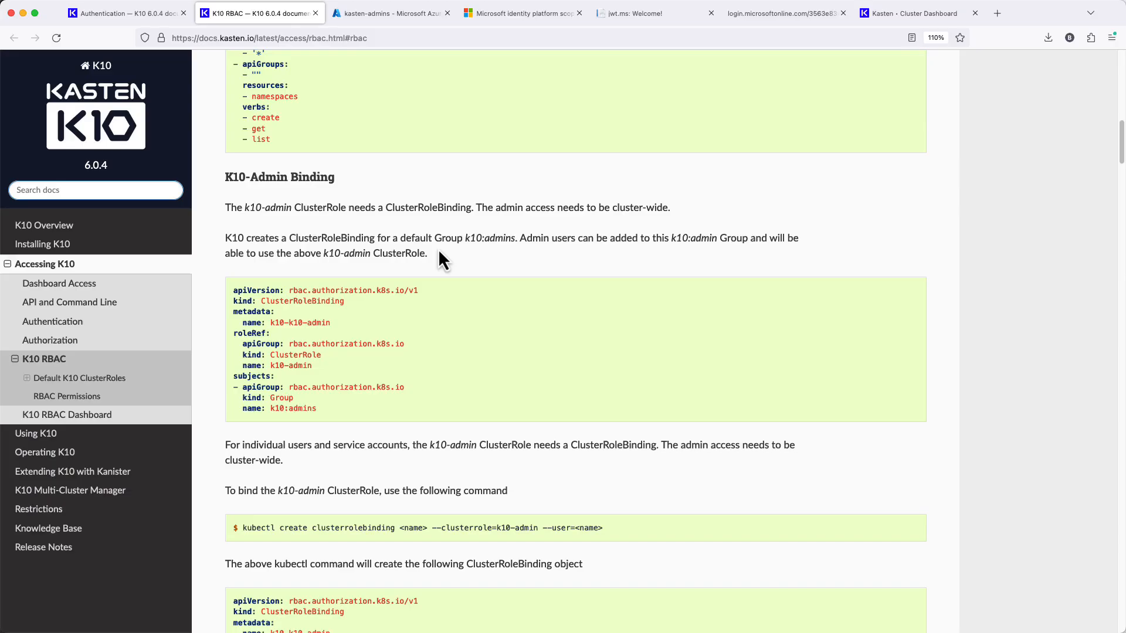
# Step: In the terminal, create rolebinding k10-nsadmins-rb with kubectl, binding role k10-ns-admin to the kasten-admins group's object ID in namespace kasten-io
pyautogui.scroll(-5, 438, 249)
pyautogui.scroll(-14, 438, 249)
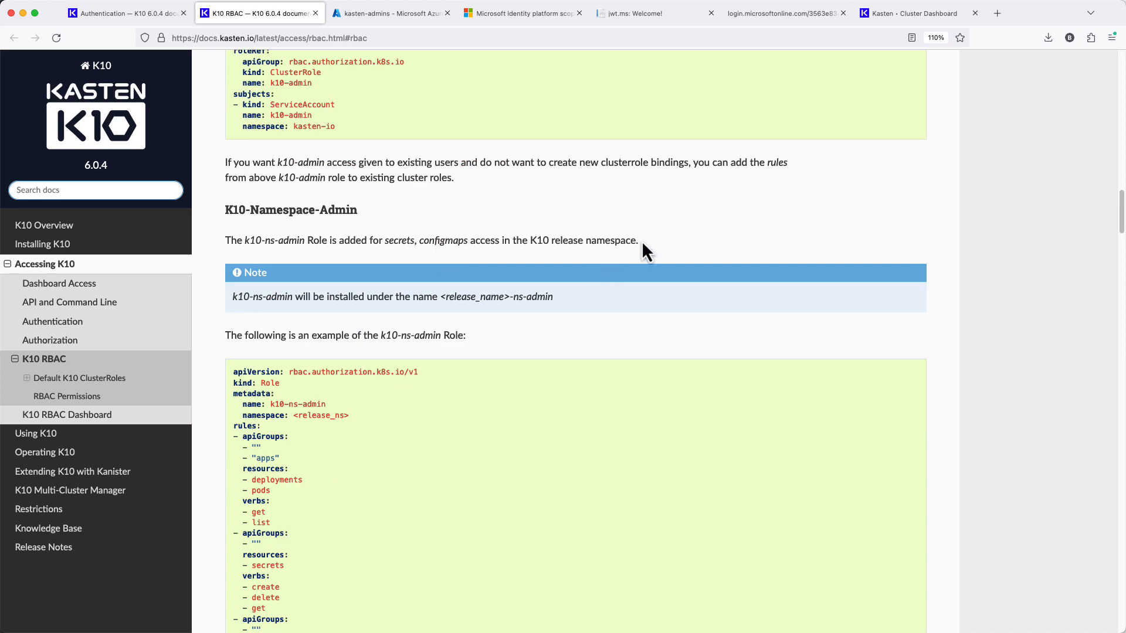
pyautogui.scroll(-11, 642, 240)
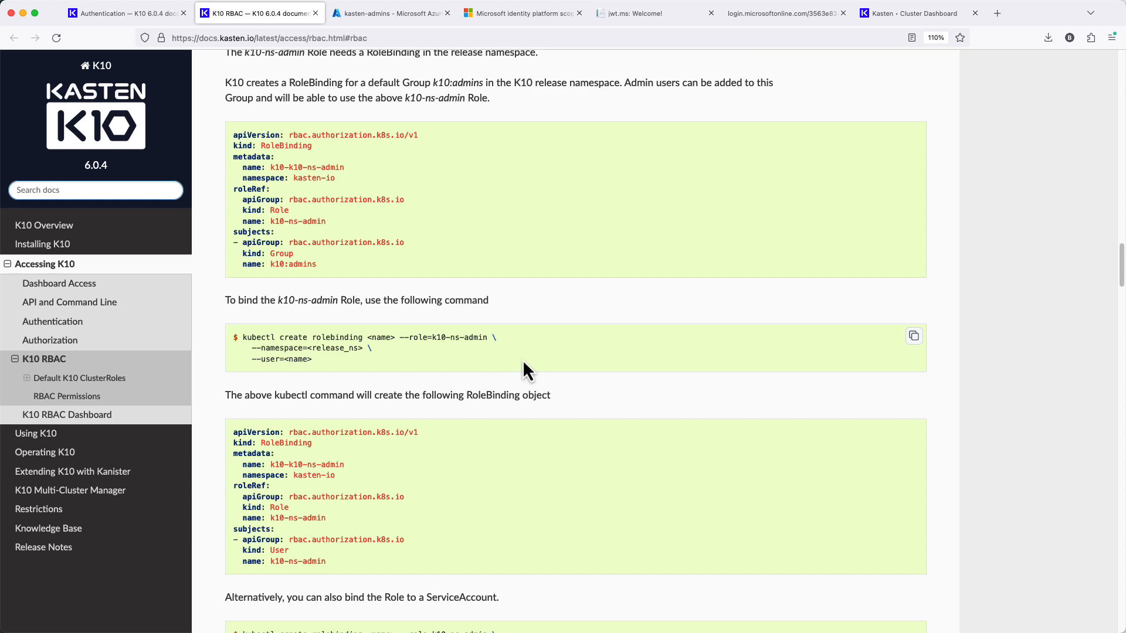
pyautogui.press('super+Tab')
pyautogui.write('kubec')
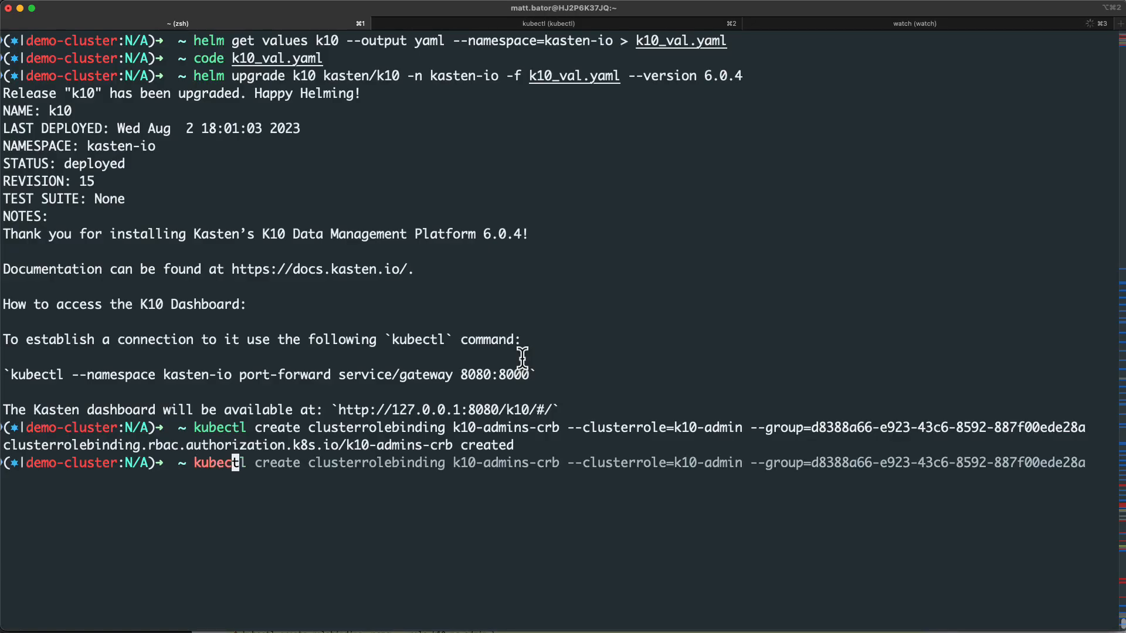
pyautogui.write('tl create rol')
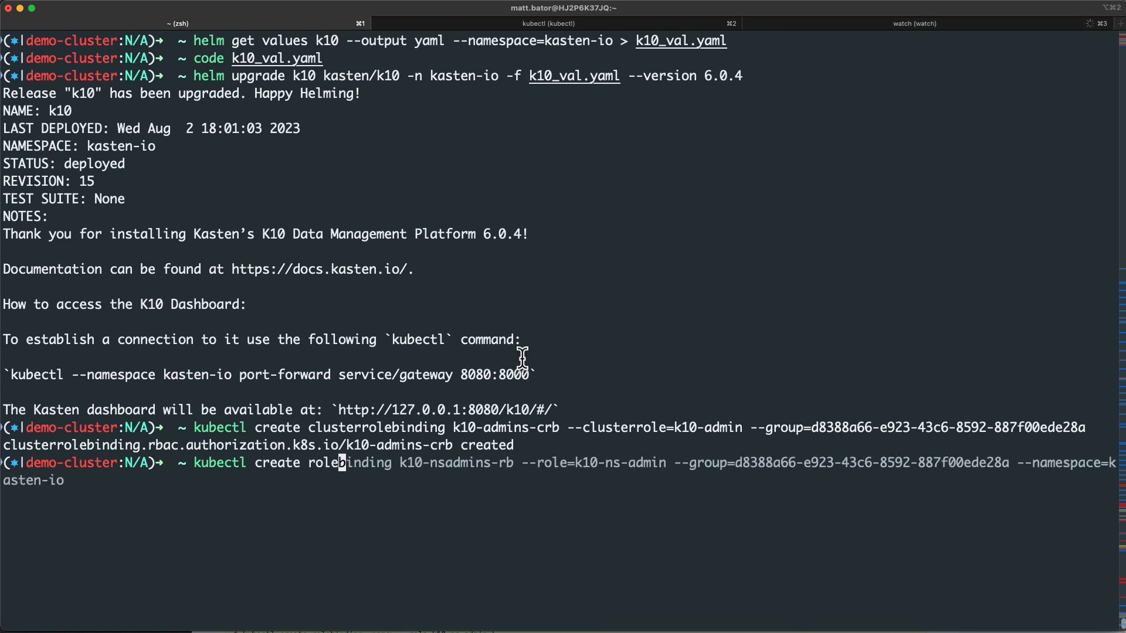
pyautogui.write('e')
pyautogui.press('Right')
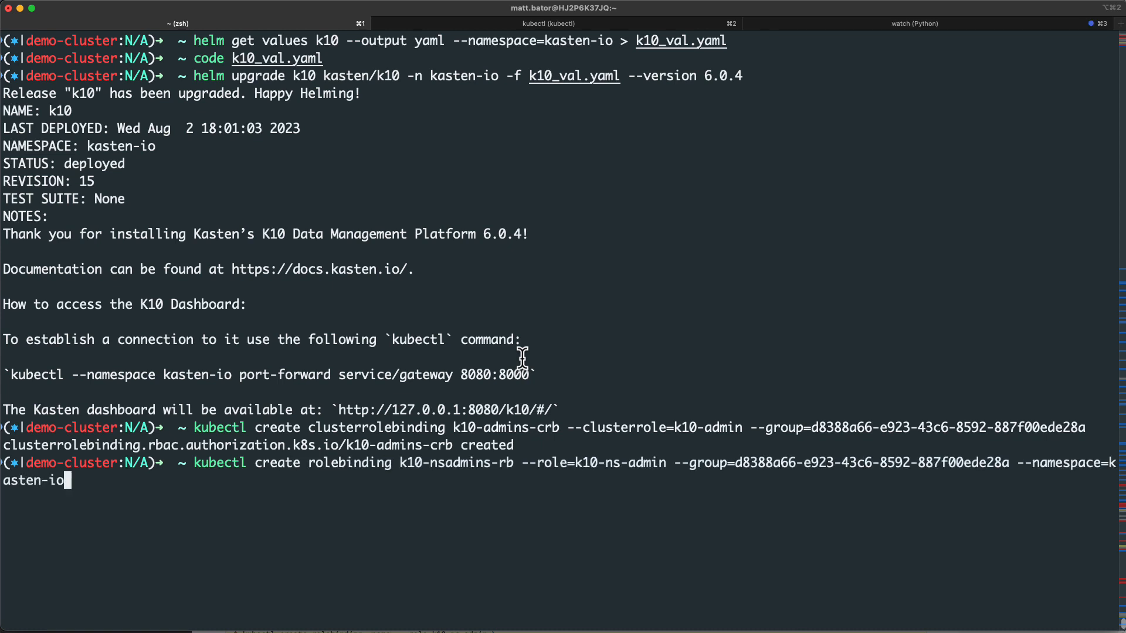
pyautogui.press('Return')
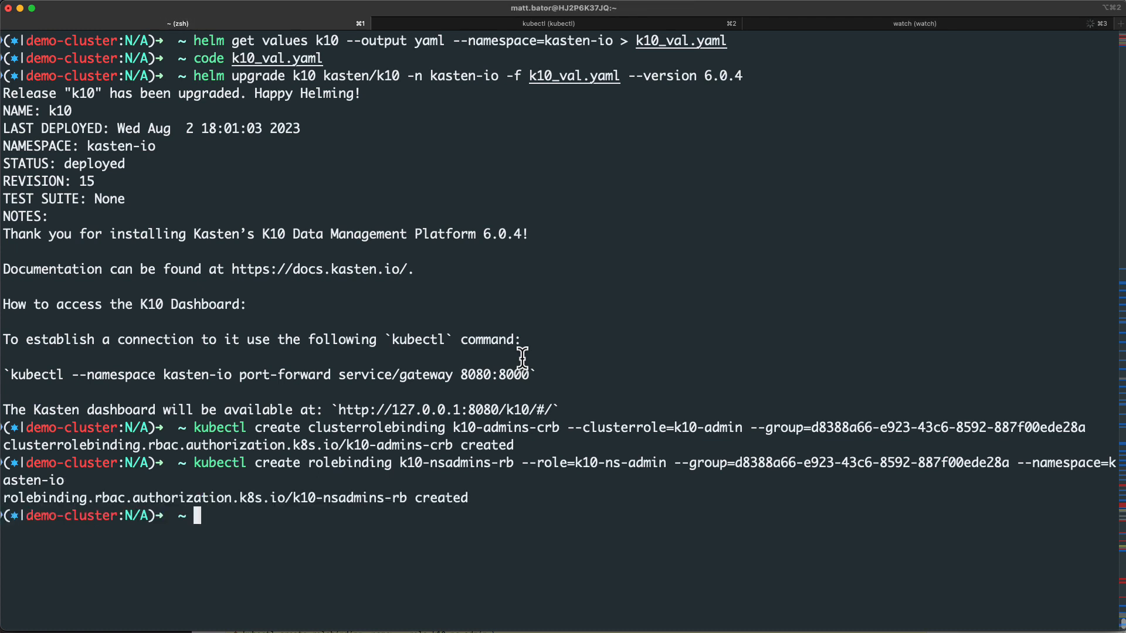
# Step: Switch to the browser, reload the K10 dashboard, and open the user menu to check the demo admin's permissions
pyautogui.press('super+Tab')
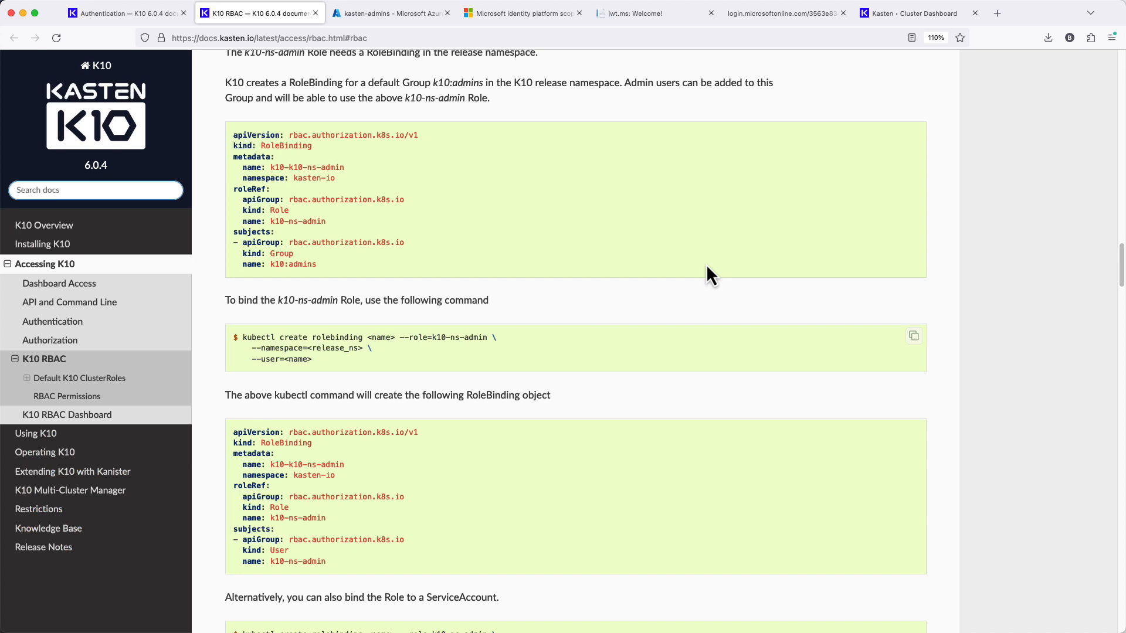
pyautogui.click(913, 15)
pyautogui.click(56, 42)
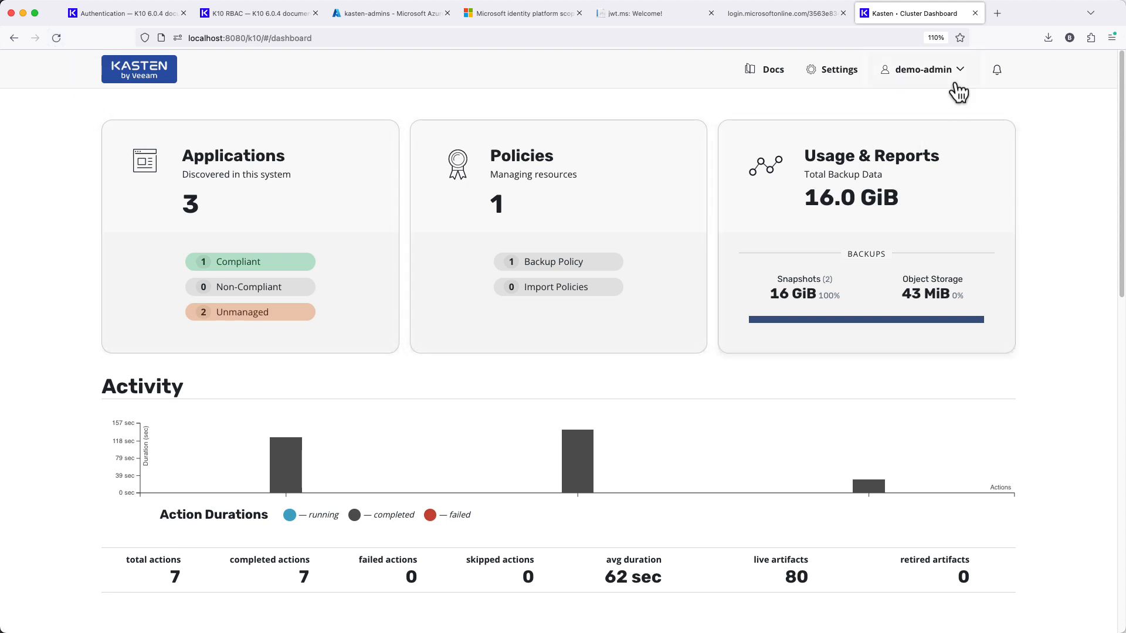
pyautogui.click(956, 86)
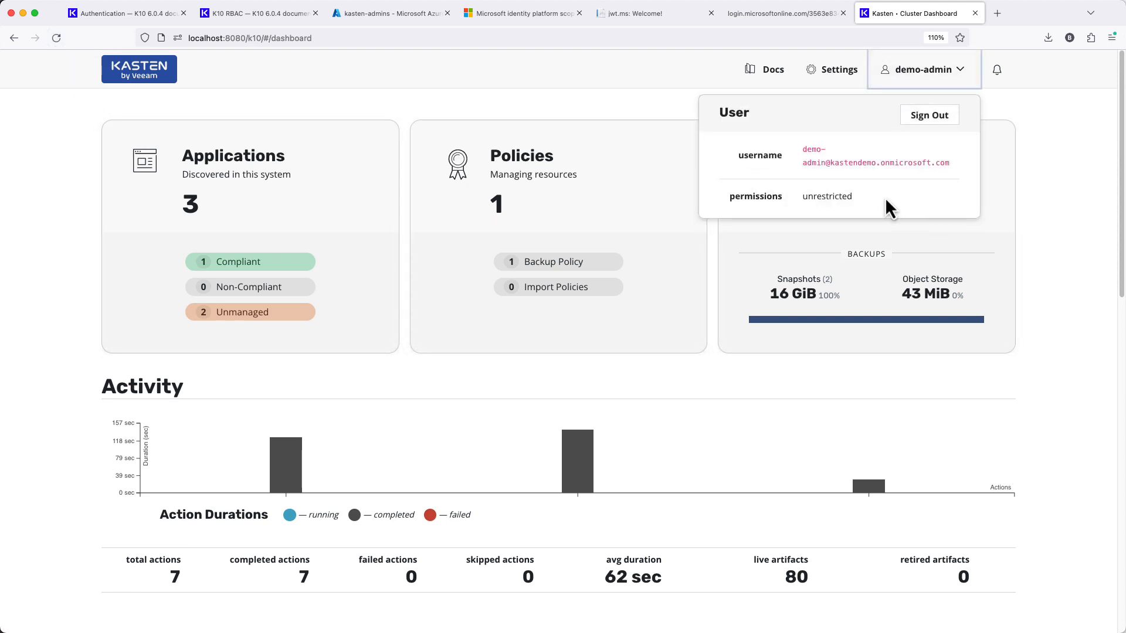